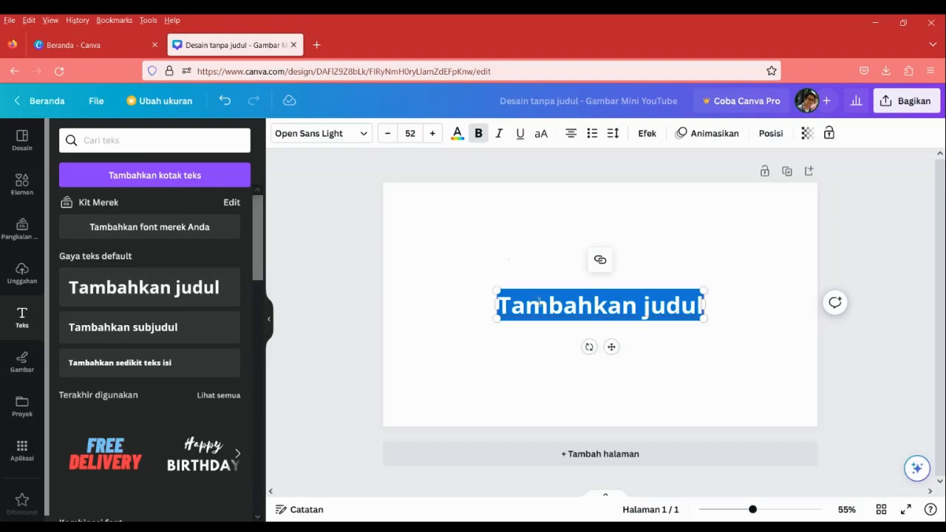
Replace the heading's placeholder text with "PELAKOR" and enlarge it to about font size 97.8 near the page centre.
text(pel)
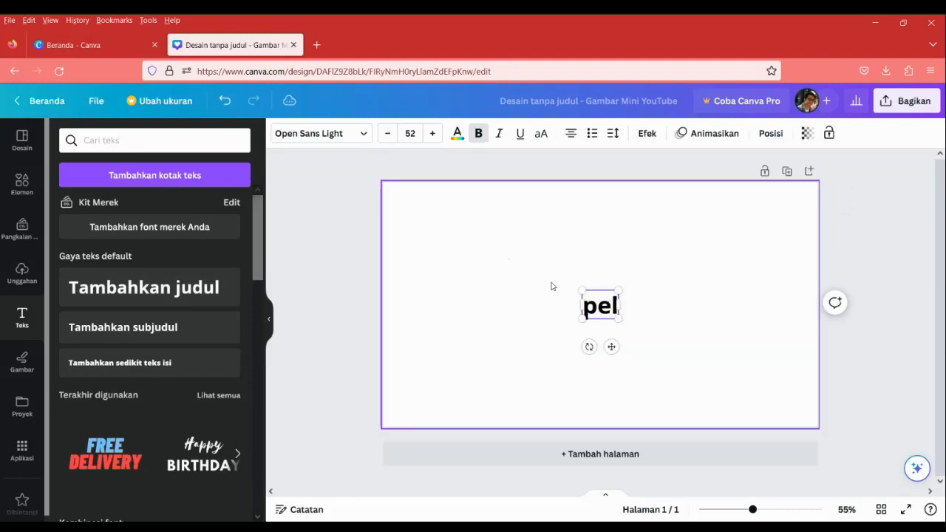
key(BackSpace)
key(BackSpace)
key(BackSpace)
text(PELK)
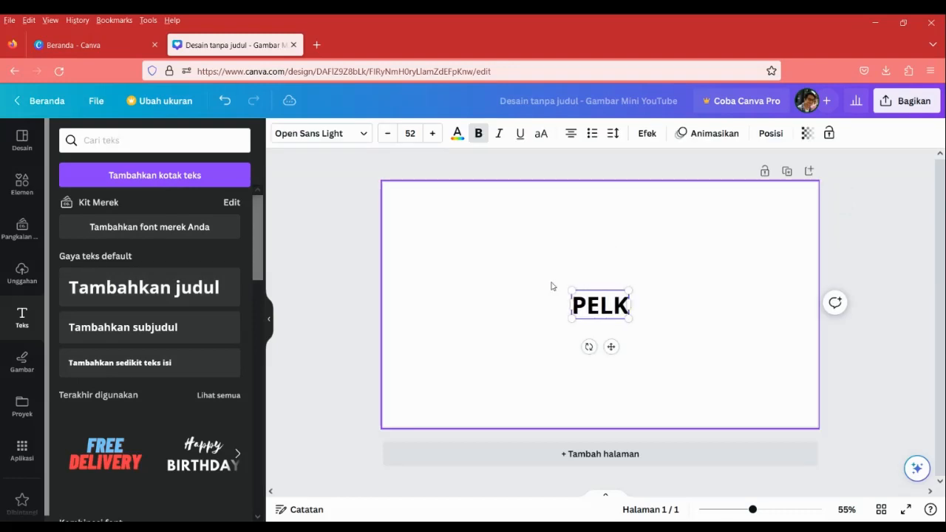
key(BackSpace)
text(AKOR)
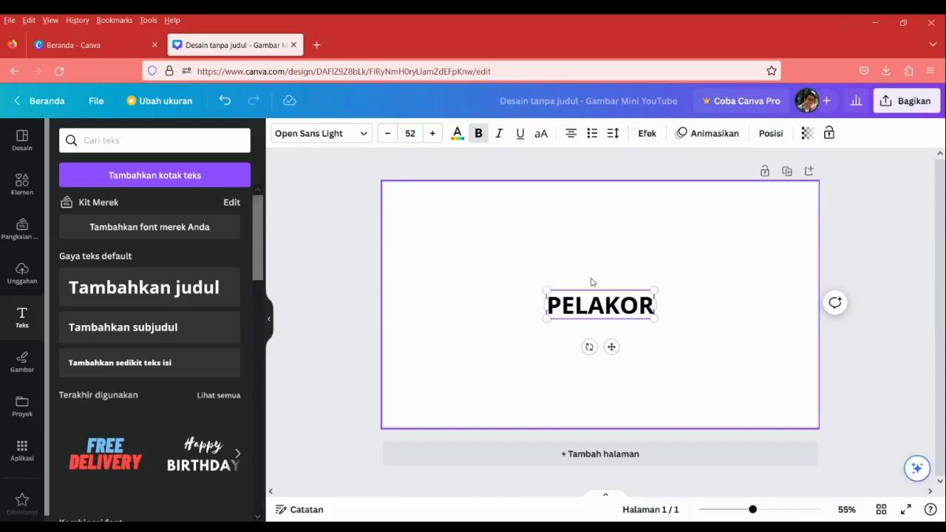
key(Escape)
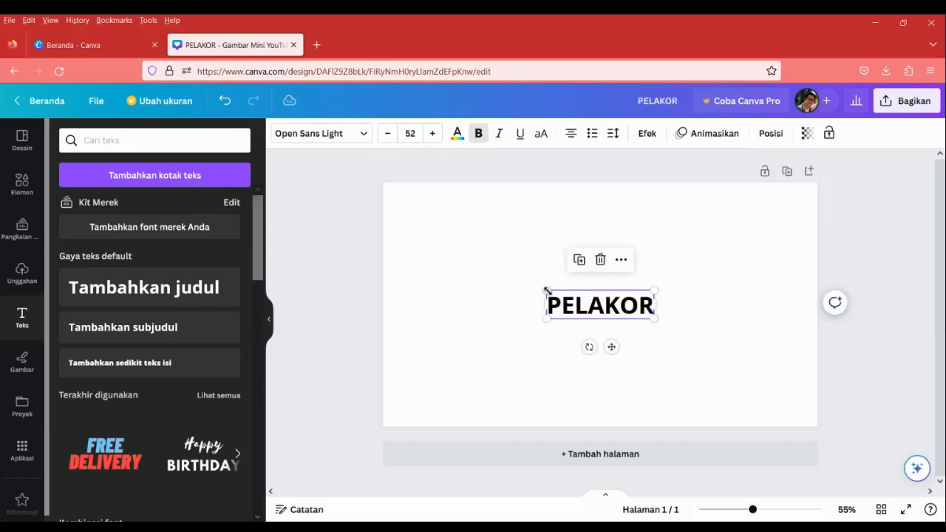
drag(546, 290, 451, 263)
drag(495, 293, 537, 290)
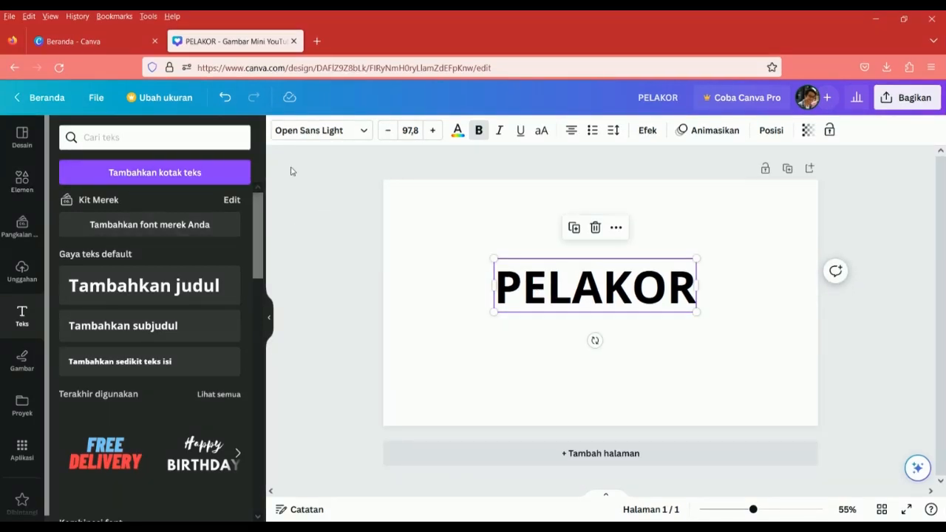
Set the PELAKOR heading's font to League Gothic.
click(332, 131)
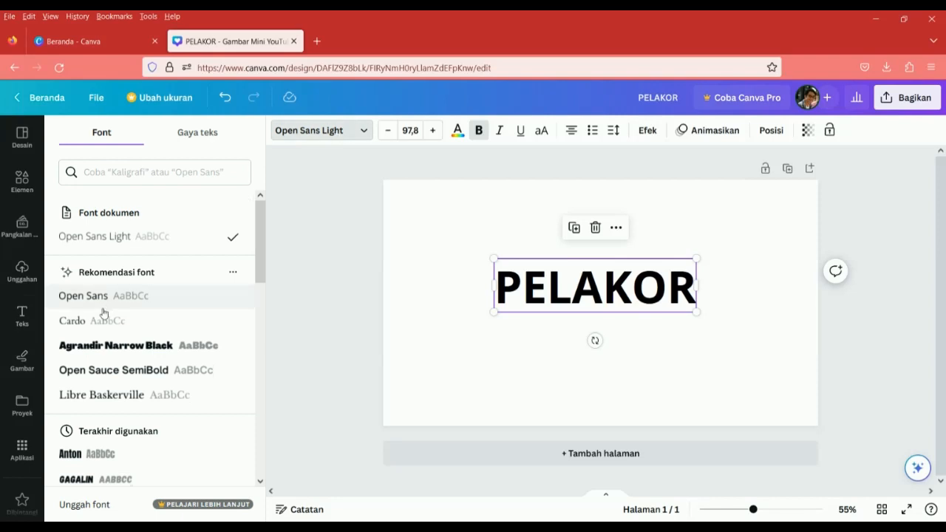
scroll(103, 329, down, 3)
scroll(110, 337, down, 2)
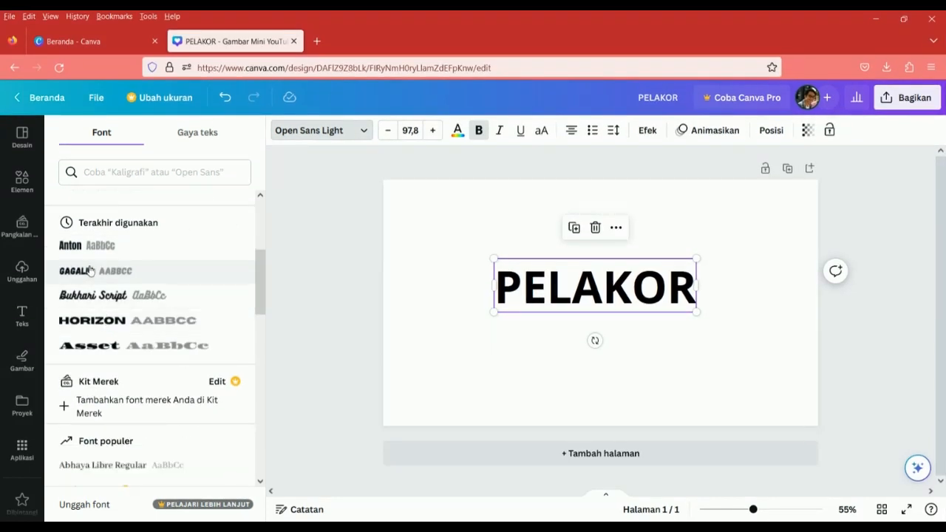
scroll(96, 340, down, 8)
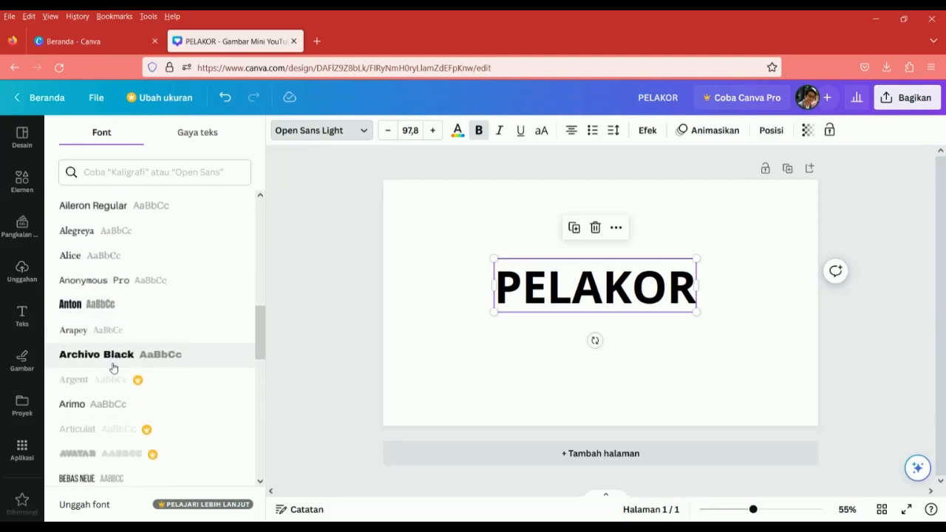
scroll(115, 370, down, 2)
scroll(115, 370, down, 12)
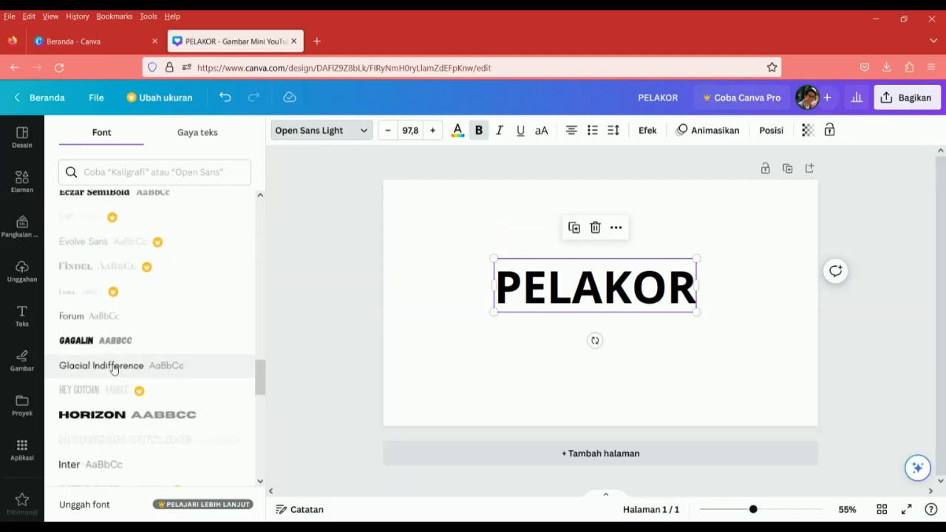
scroll(115, 369, down, 3)
scroll(113, 367, down, 2)
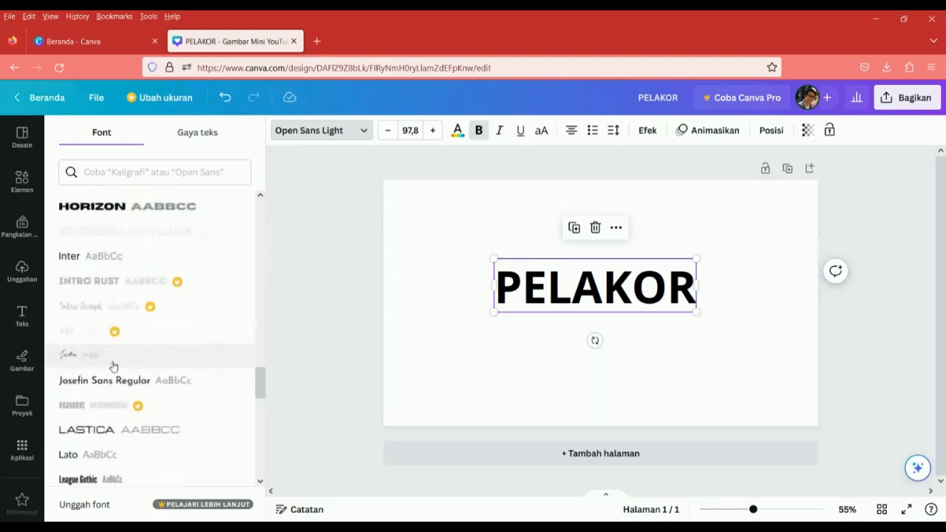
scroll(113, 366, up, 3)
scroll(108, 360, down, 7)
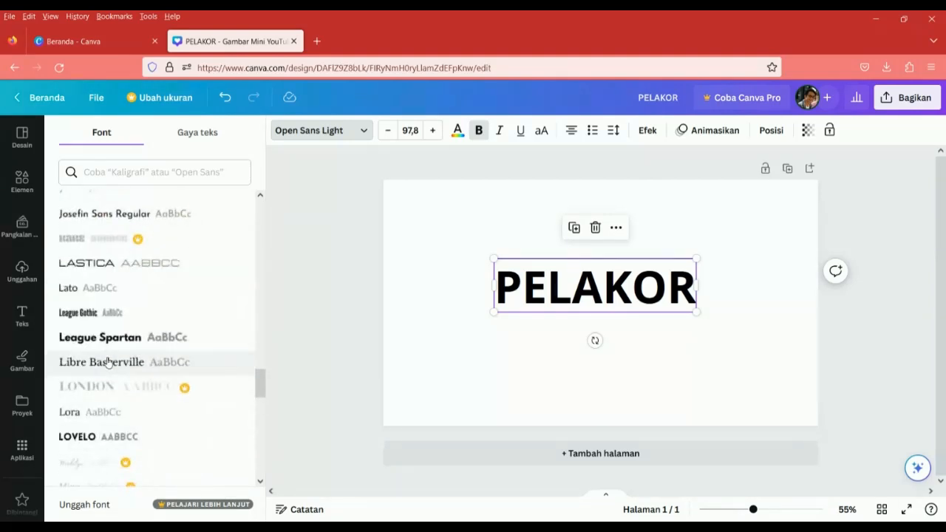
click(82, 313)
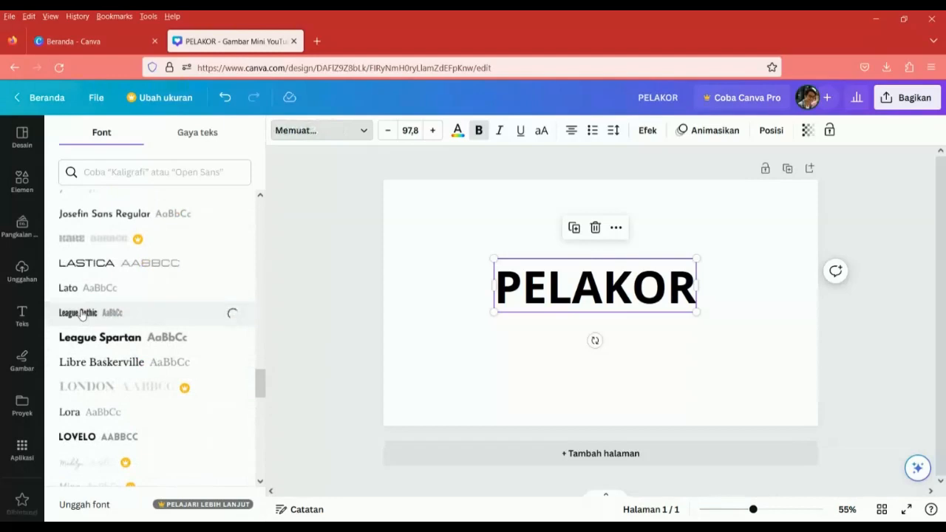
Enlarge the PELAKOR heading further and reposition it in the middle of the page.
drag(541, 258, 433, 227)
drag(499, 264, 550, 290)
click(452, 266)
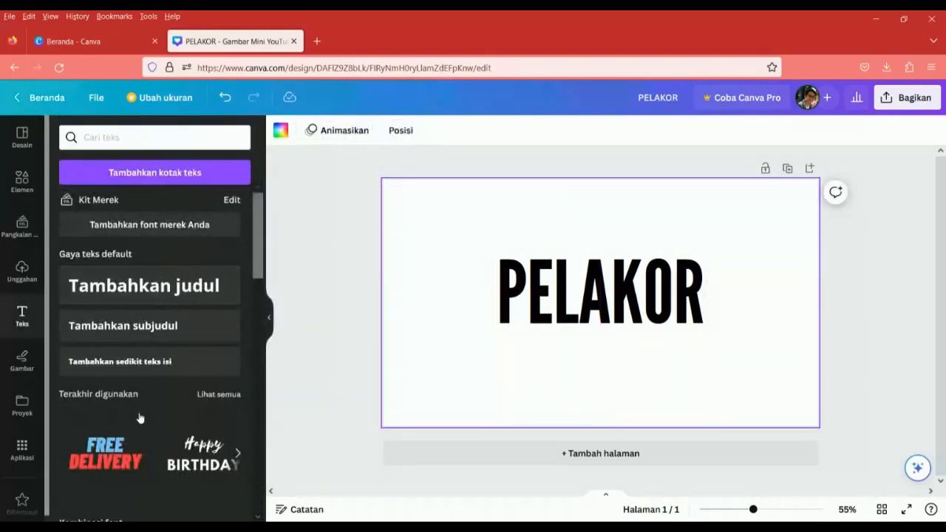
Open the elements library to find a graphic for the thumbnail.
scroll(141, 418, down, 2)
scroll(142, 433, up, 2)
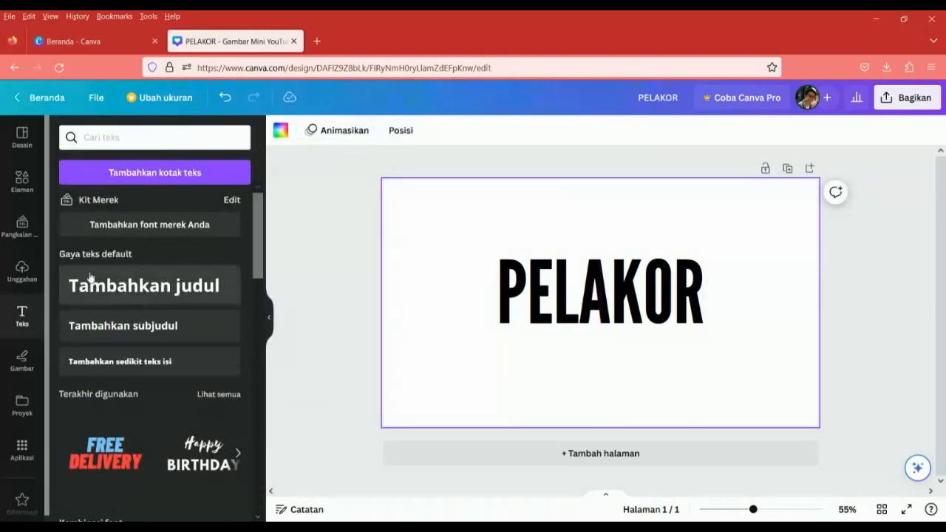
click(22, 180)
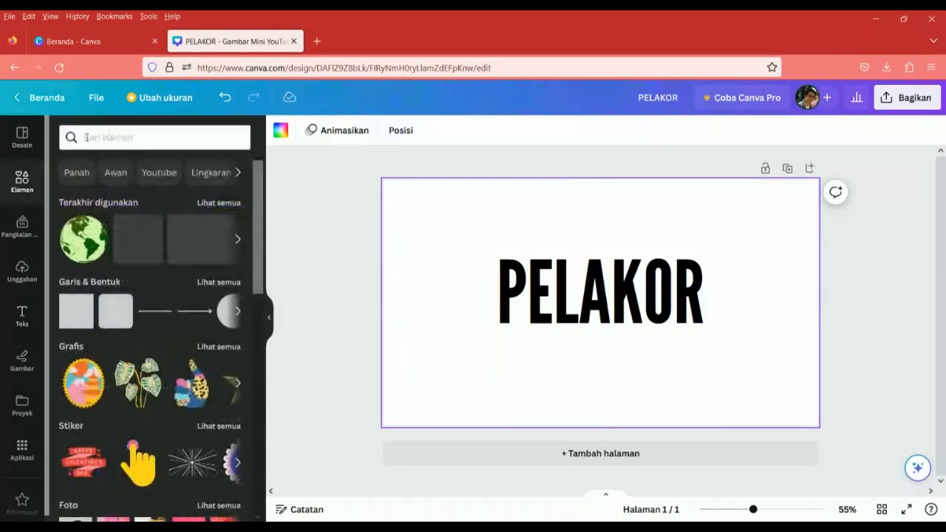
click(102, 138)
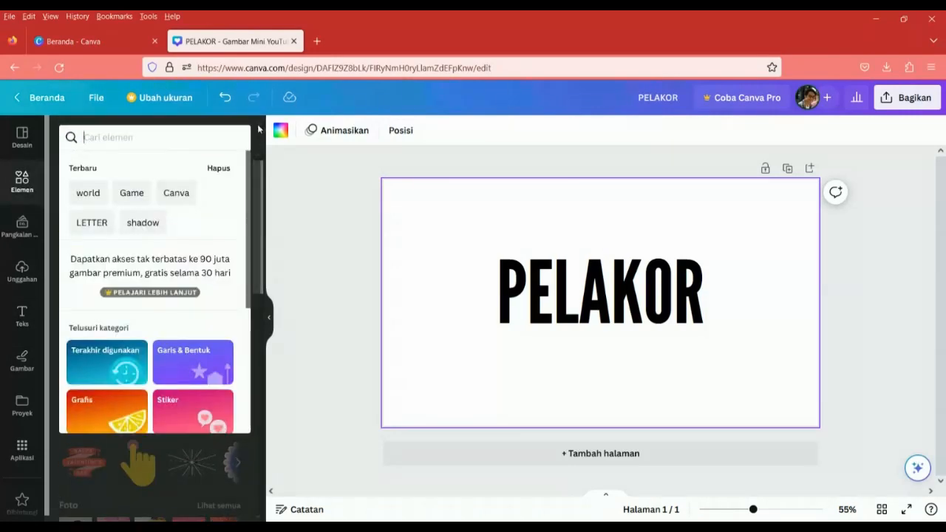
click(257, 128)
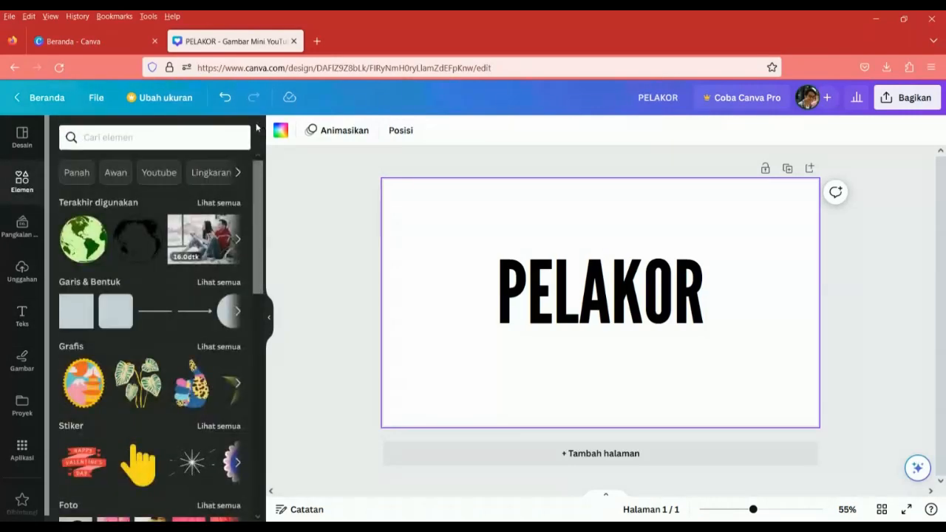
Try the recently used black outlined globe at a smaller size over the heading, and delete it from the page.
click(133, 243)
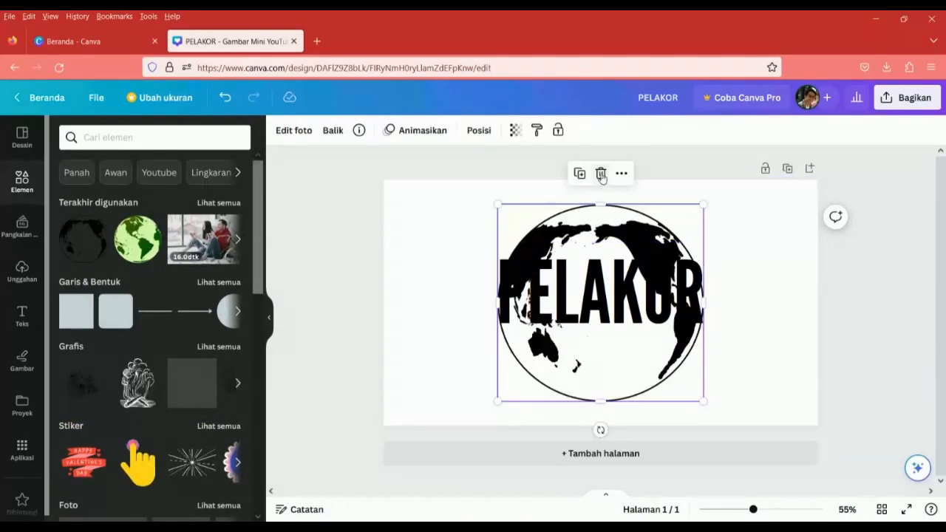
key(Delete)
click(150, 251)
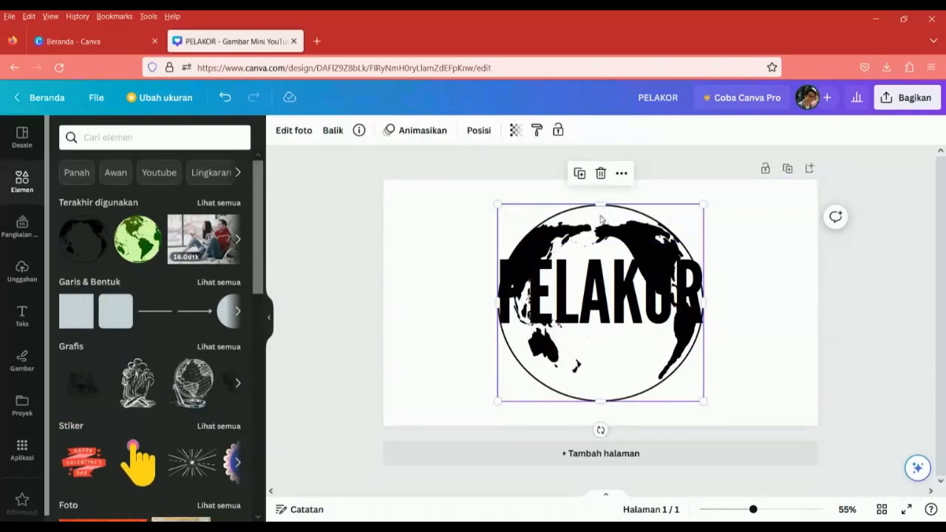
drag(591, 207, 592, 215)
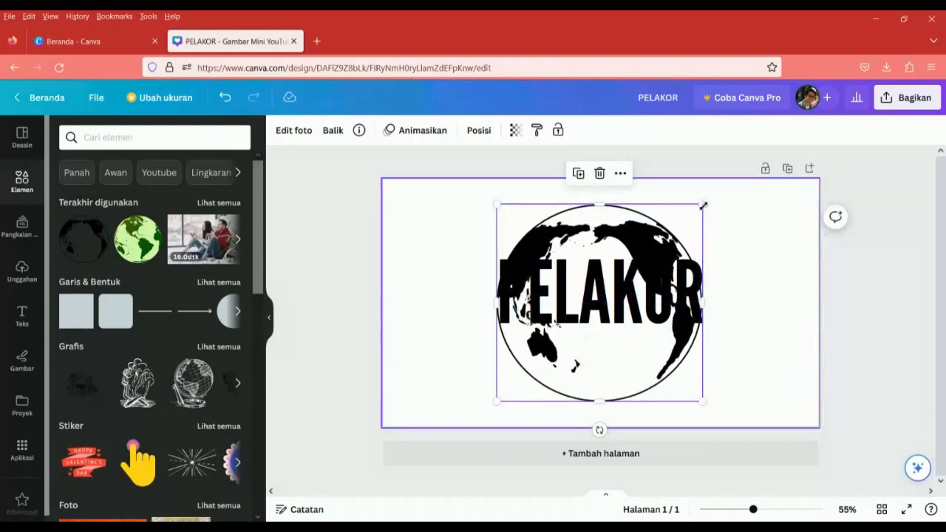
drag(703, 205, 669, 237)
drag(597, 254, 606, 211)
click(600, 186)
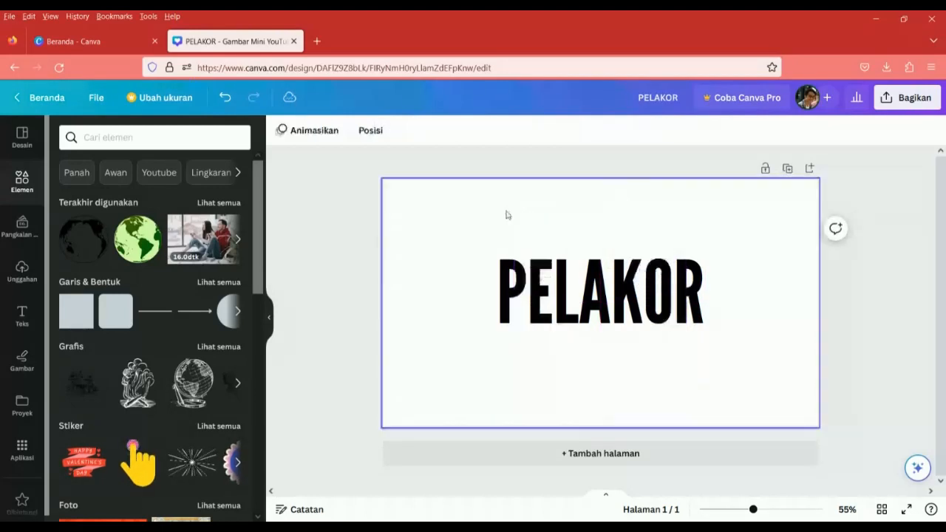
Insert the recently used green globe graphic over the heading and enlarge it until it covers the middle letters.
click(124, 232)
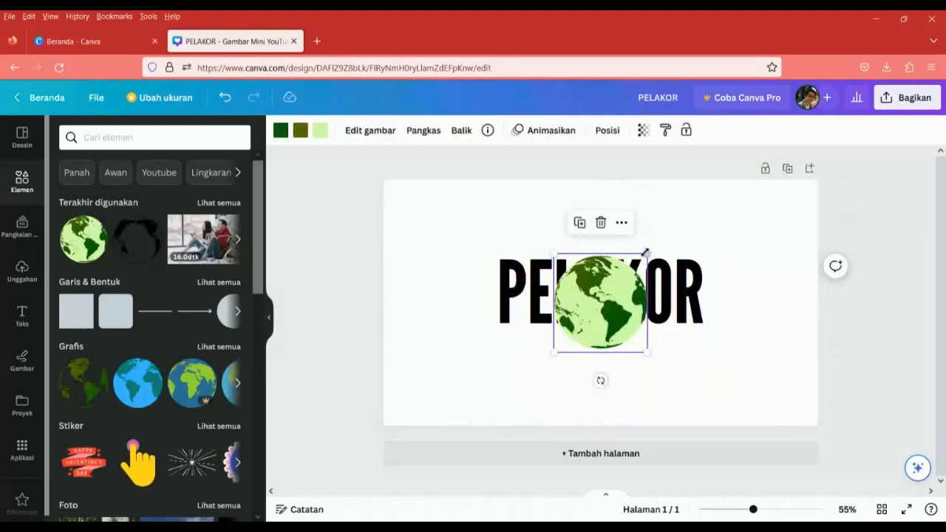
drag(644, 252, 616, 279)
click(492, 269)
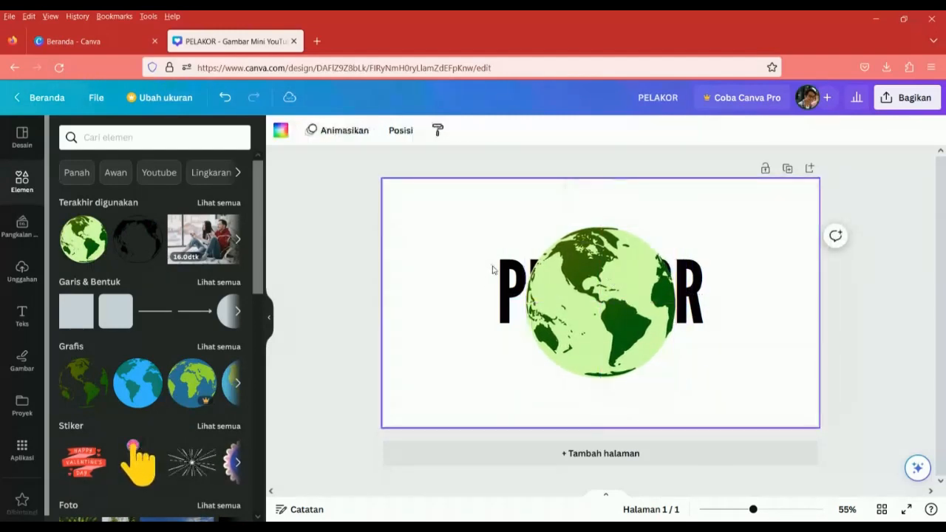
click(510, 275)
drag(505, 273, 505, 275)
Change the globe's dark green landmass colour to the standard red.
click(600, 333)
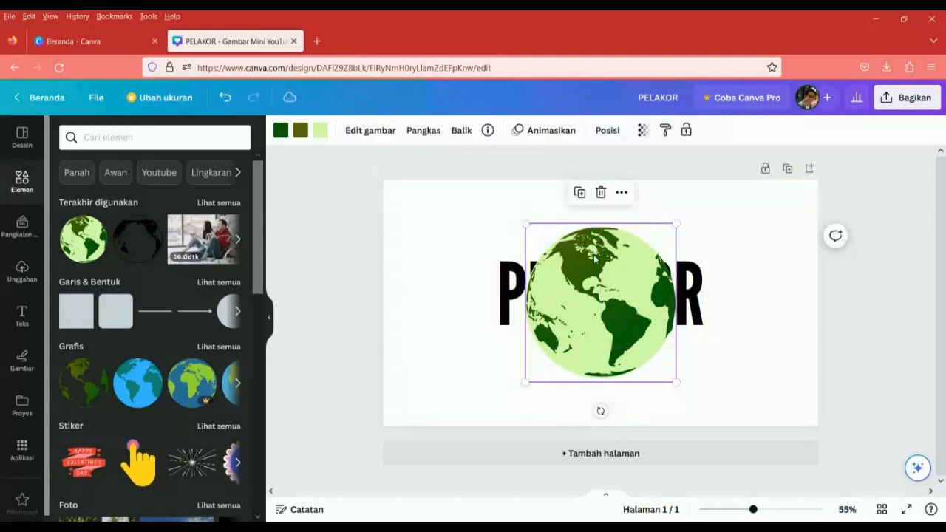
click(280, 131)
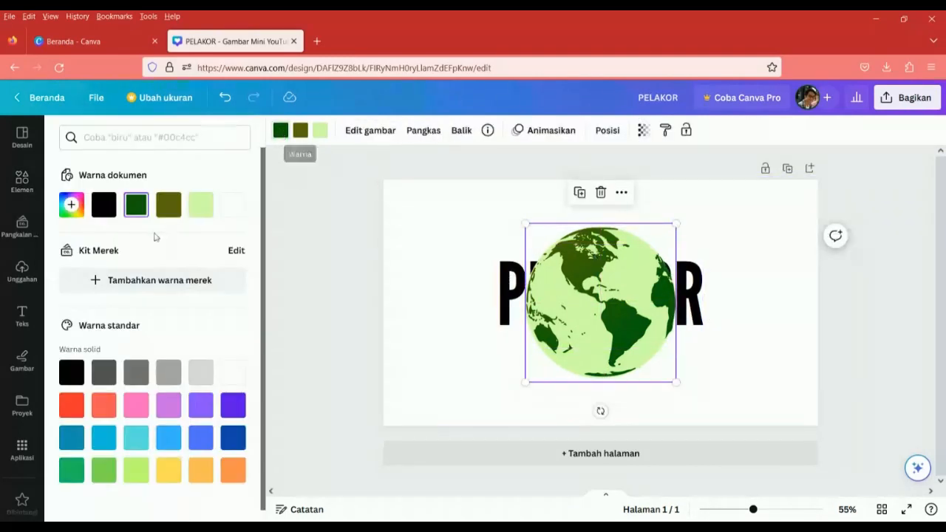
click(72, 405)
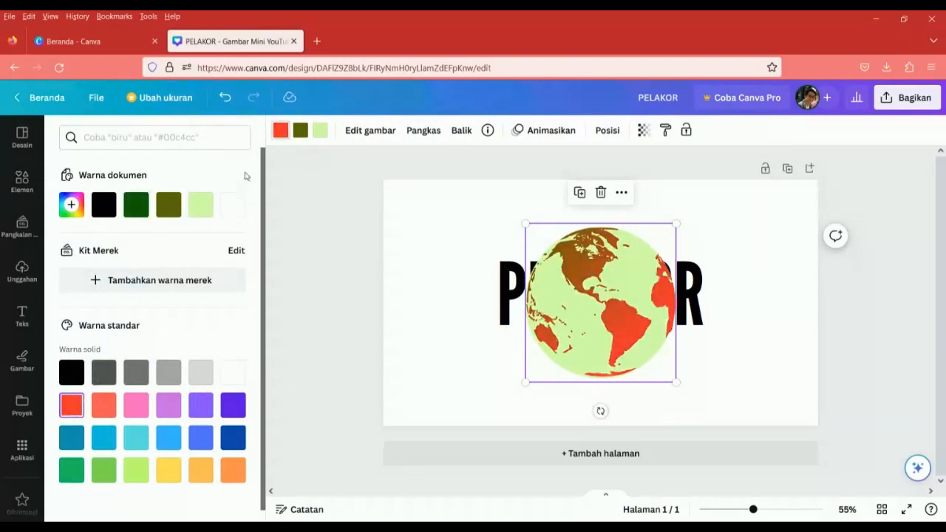
Set the page background to the same red used on the globe.
click(438, 203)
click(22, 182)
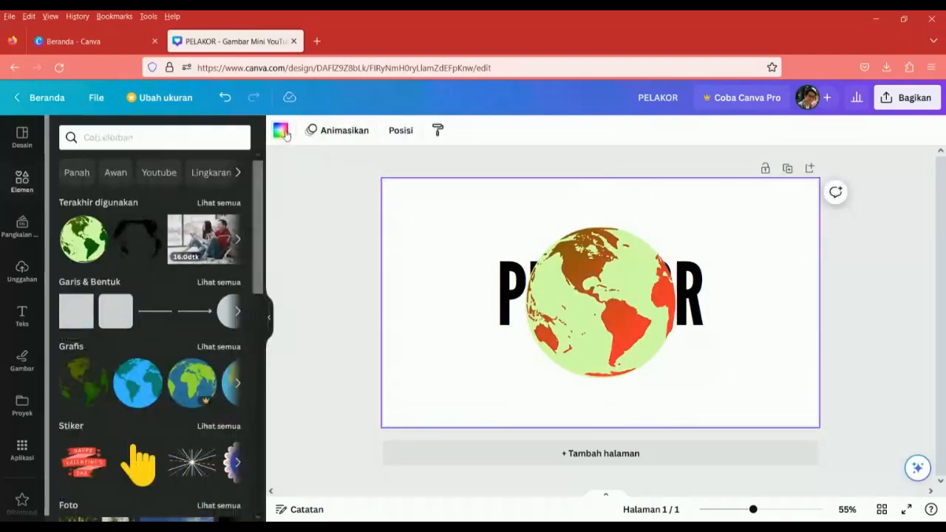
click(280, 131)
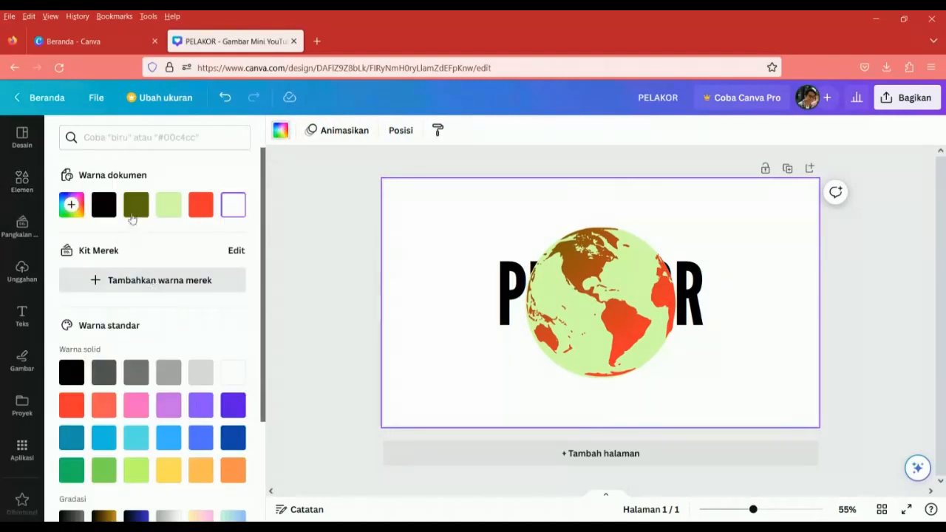
click(200, 205)
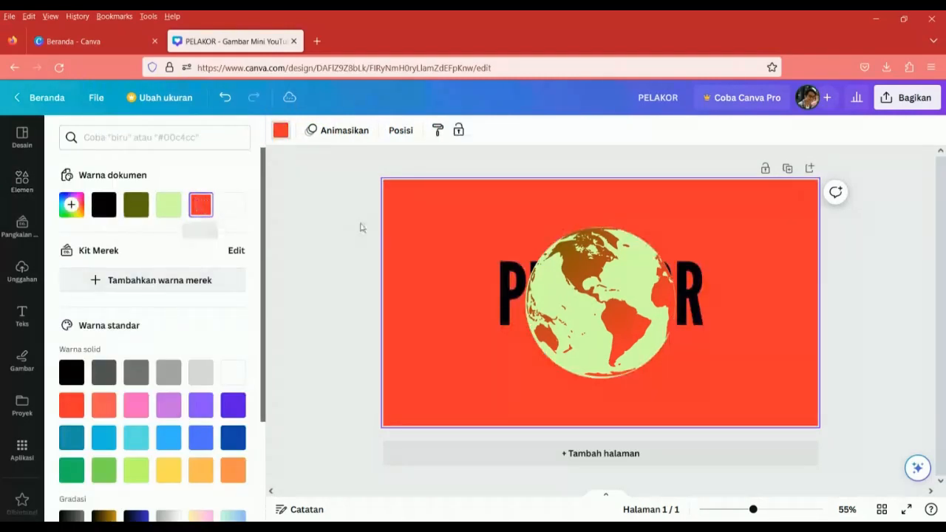
Recolour the globe with its light green areas red, its red landmasses black and its olive gradient light green.
click(566, 277)
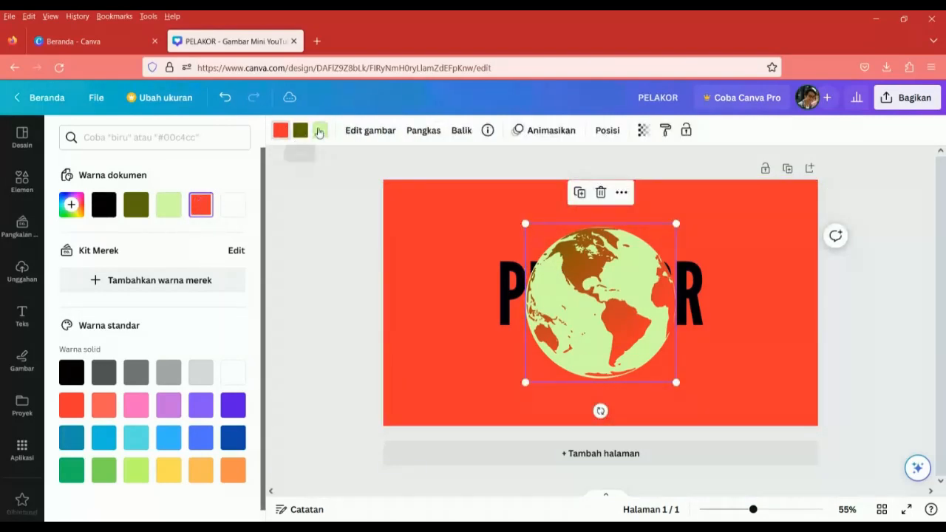
click(319, 130)
click(202, 207)
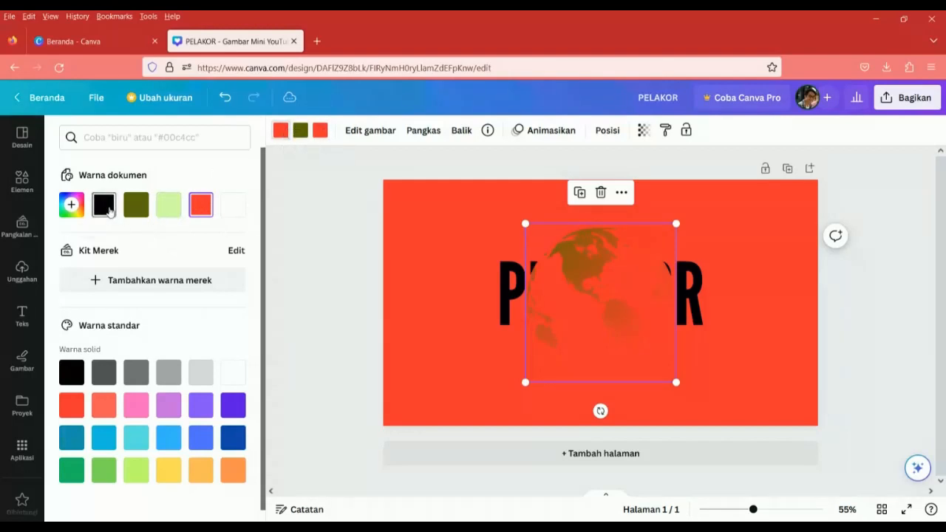
click(104, 205)
click(300, 132)
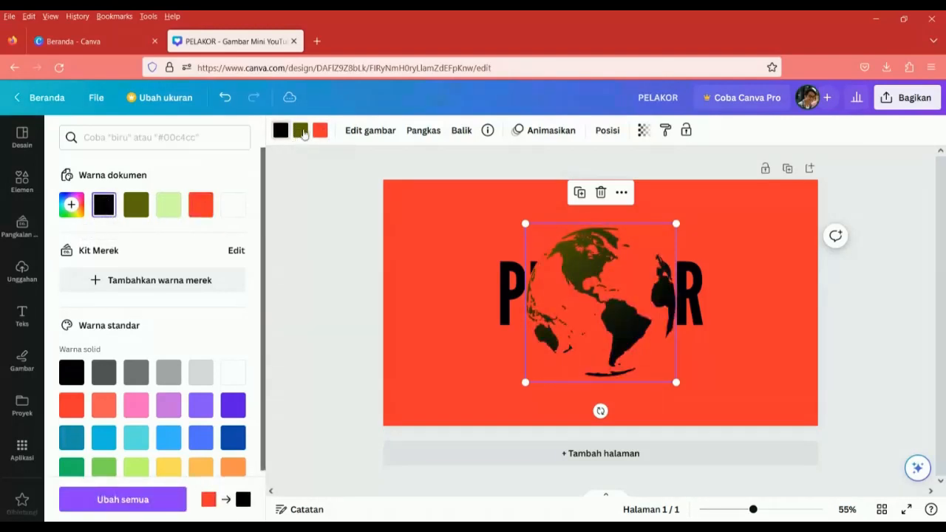
click(170, 207)
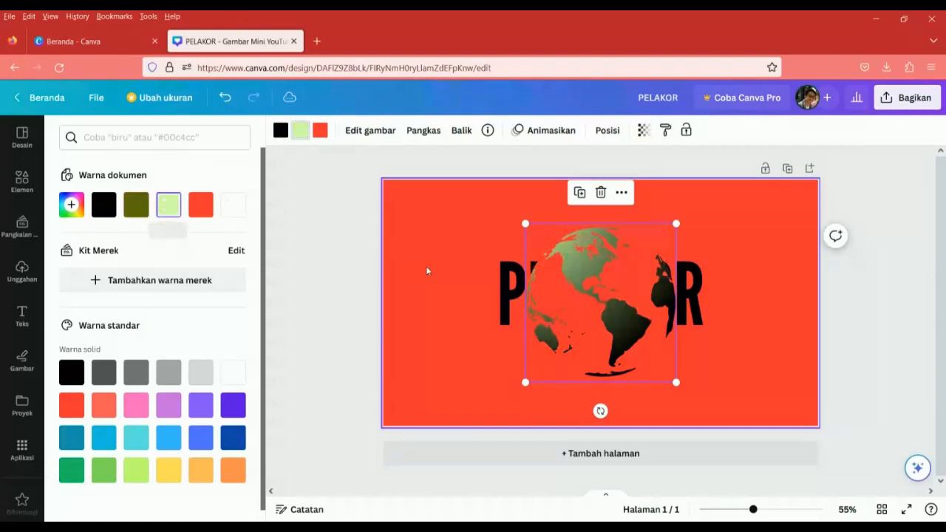
Send the globe graphic to the very back so the PELAKOR heading sits in front of it.
click(513, 247)
click(567, 254)
right_click(573, 254)
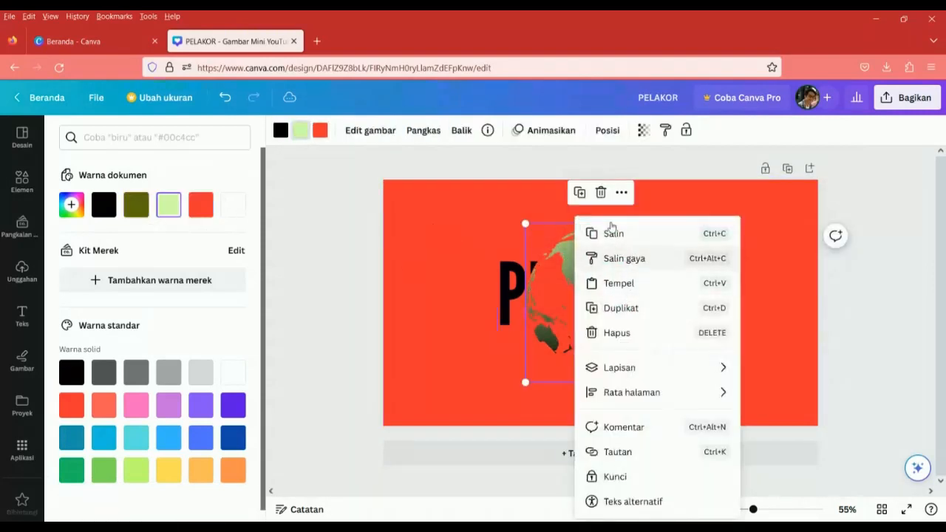
mouse_move(591, 370)
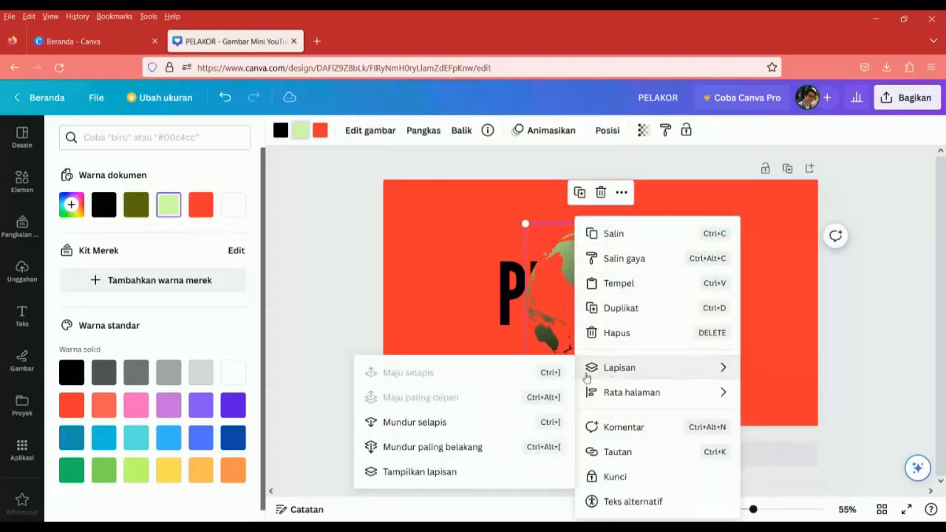
click(413, 446)
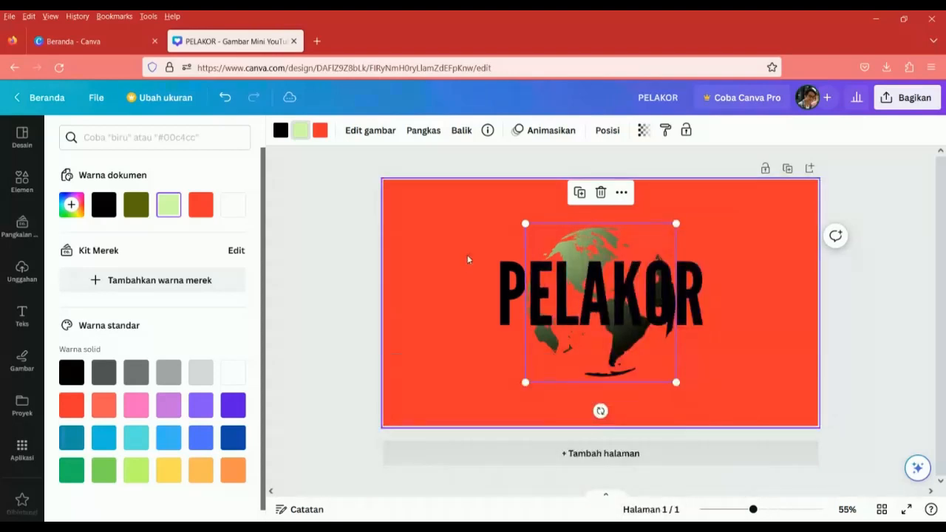
click(425, 250)
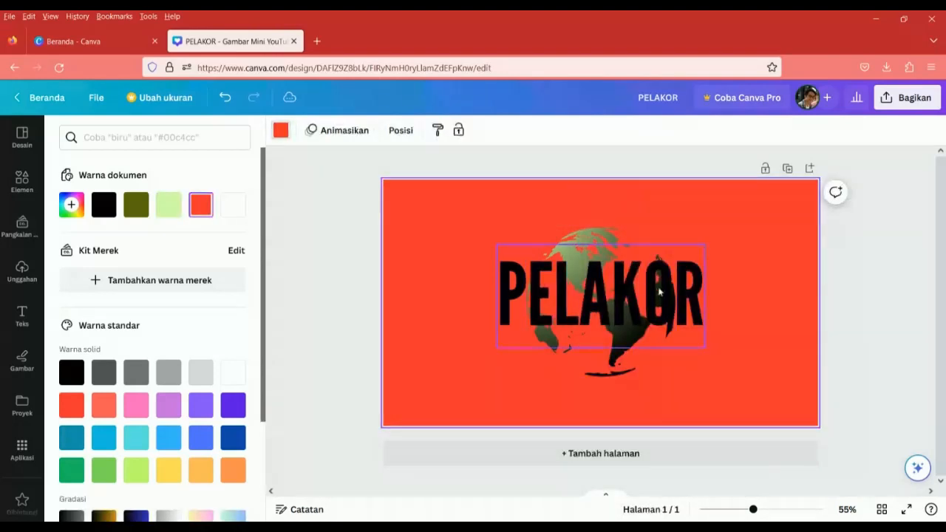
click(505, 276)
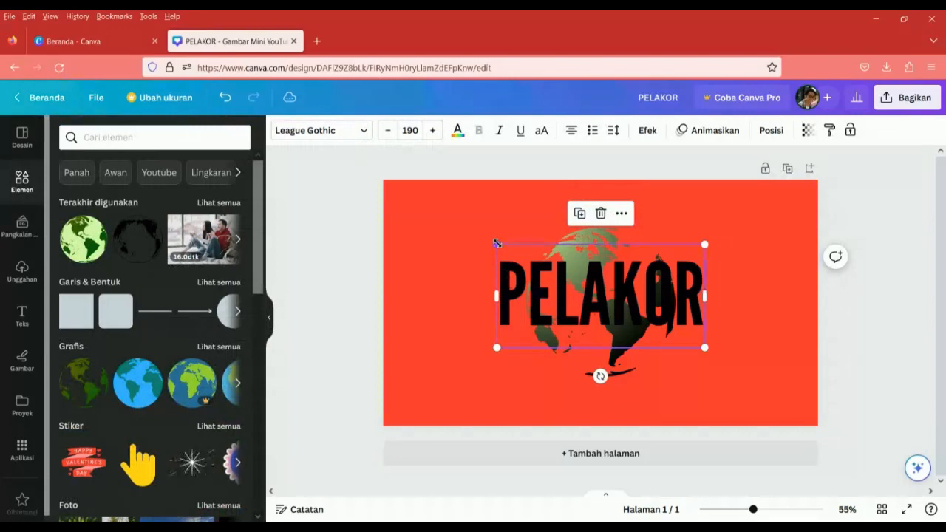
click(482, 211)
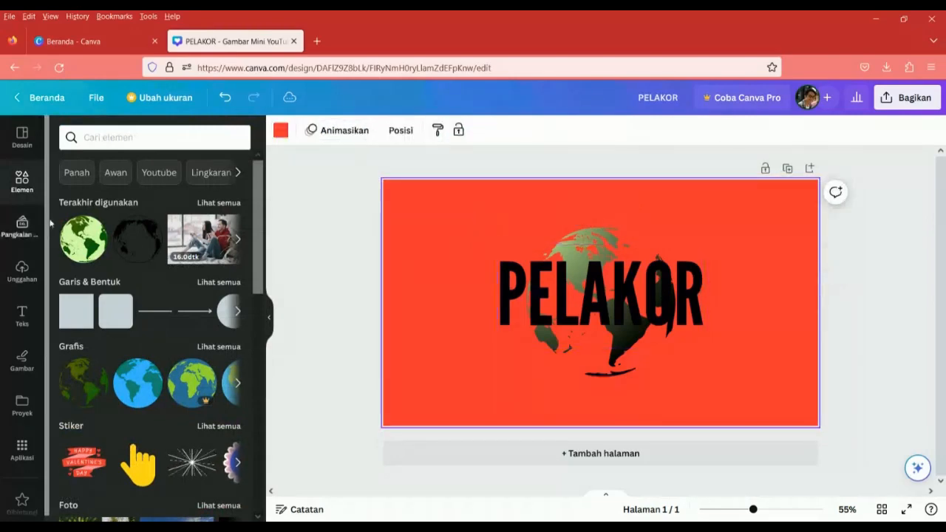
Add a white DUNIA text in League Gothic at size about 61.2, placed just above the globe.
click(22, 317)
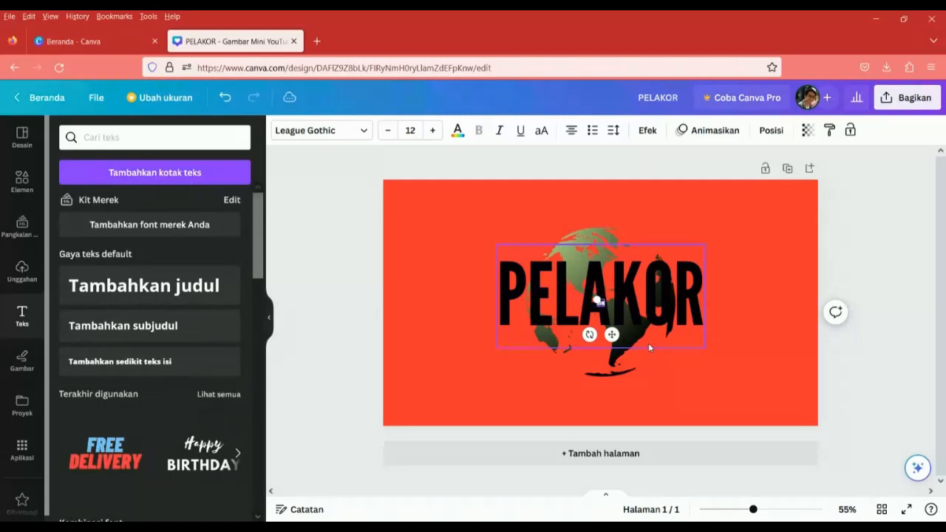
click(683, 197)
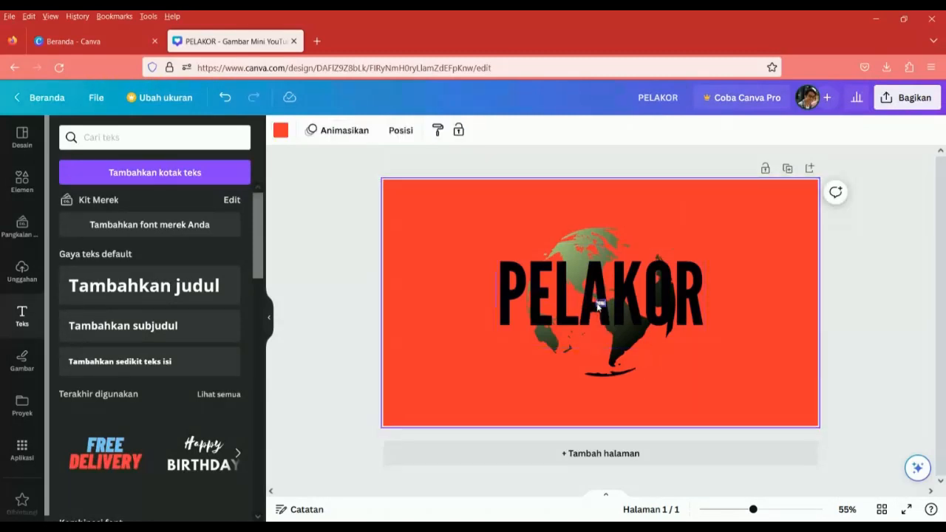
click(599, 304)
drag(596, 301, 580, 206)
click(700, 229)
click(582, 212)
click(703, 265)
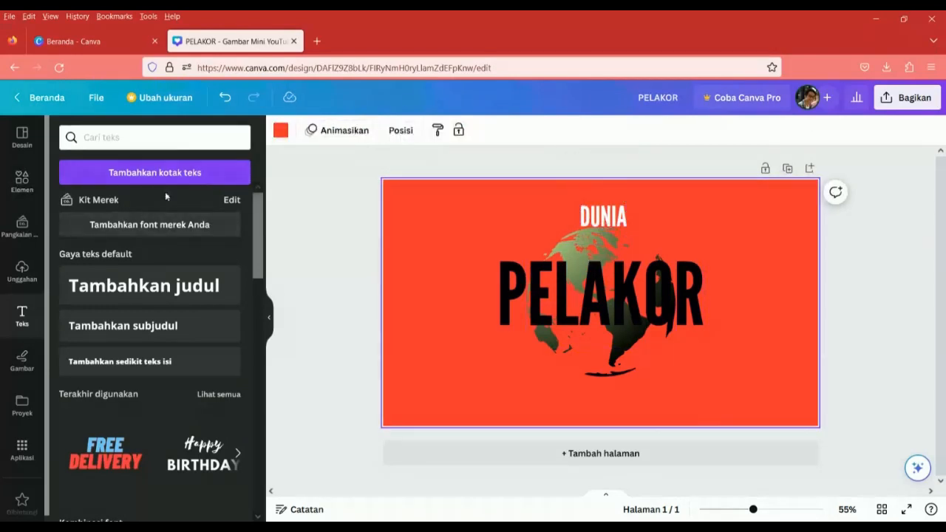
Duplicate the DUNIA text and place the copy below the globe, near the lower edge of the page.
click(602, 216)
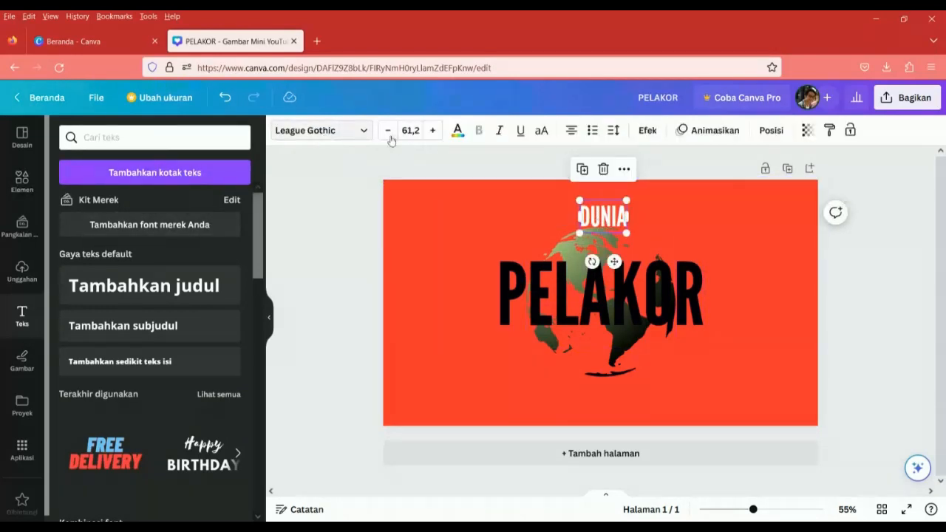
click(582, 169)
drag(603, 222, 600, 391)
Replace the wording of the lower DUNIA copy with "MENGANCAN KEHARMONISAN KELUARGA".
double_click(601, 393)
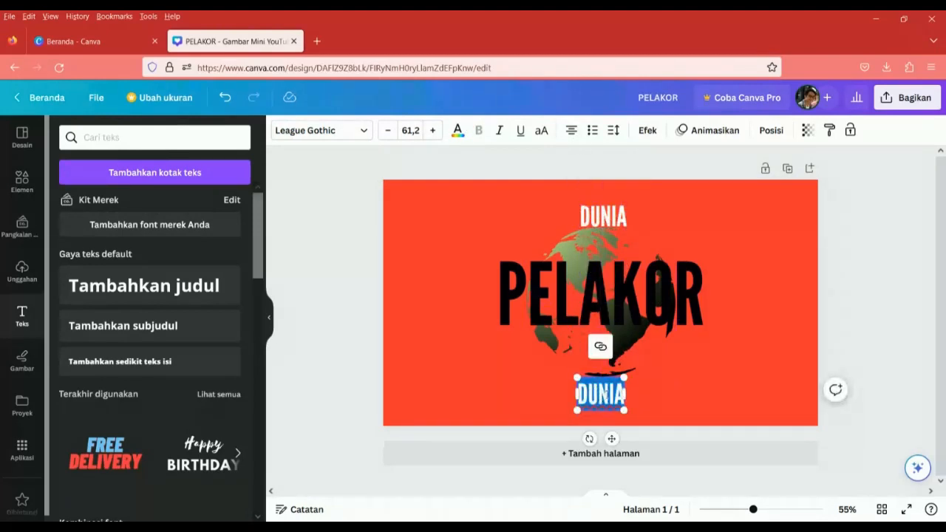
text(MENGANCAN)
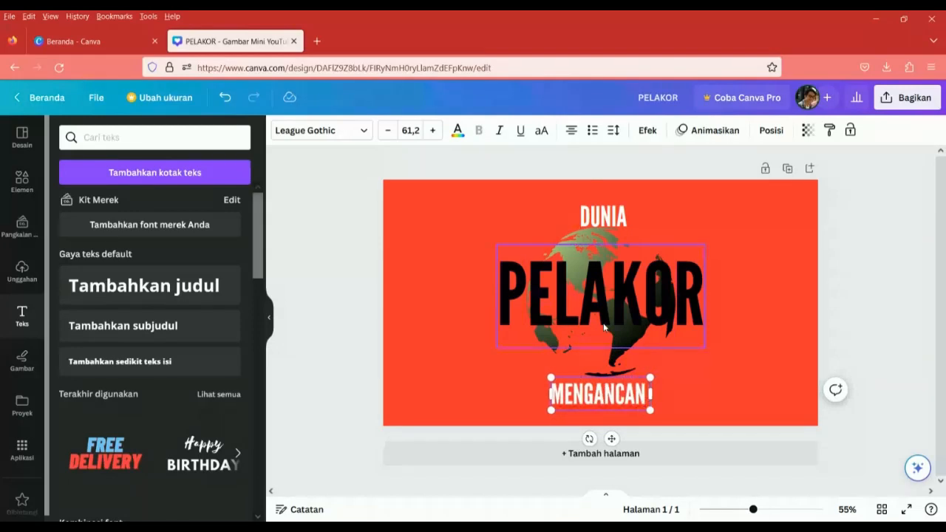
text( KEHA)
key(BackSpace)
text(HA)
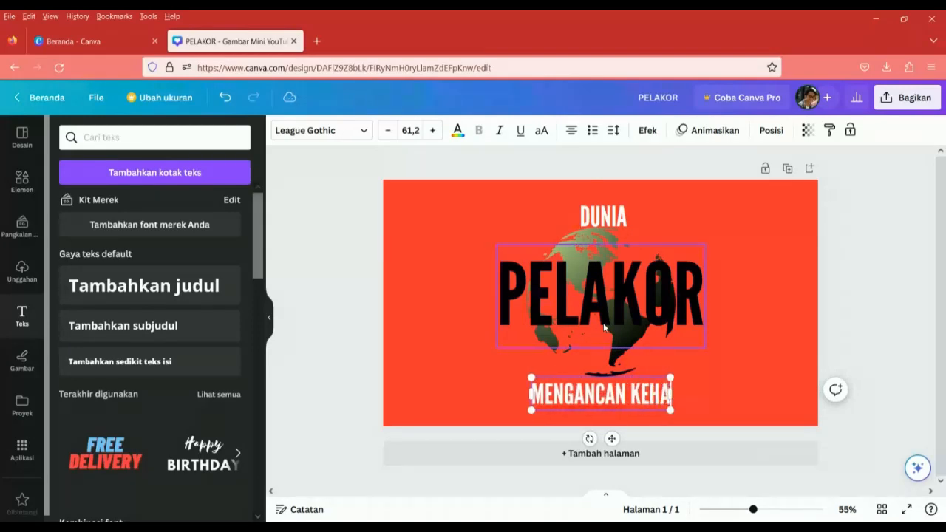
text(RMONISAN KE)
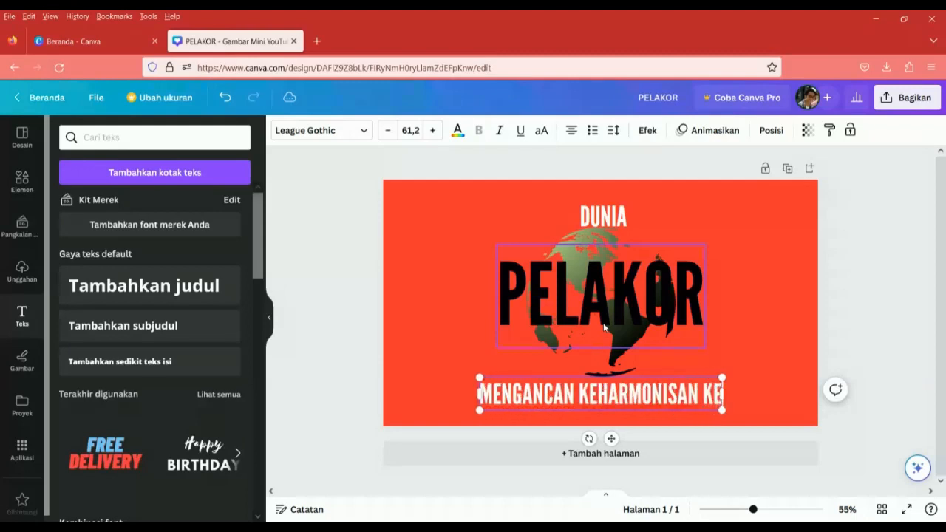
text(LUA)
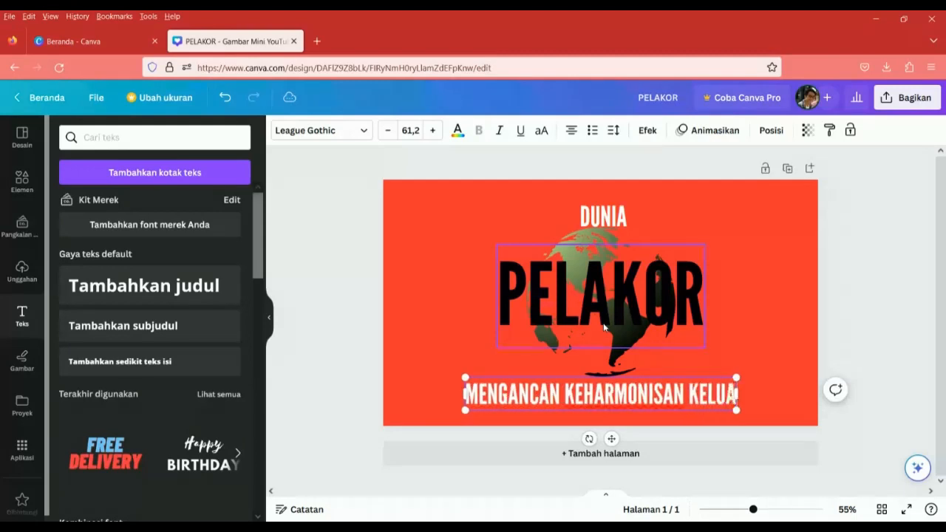
text(RGA)
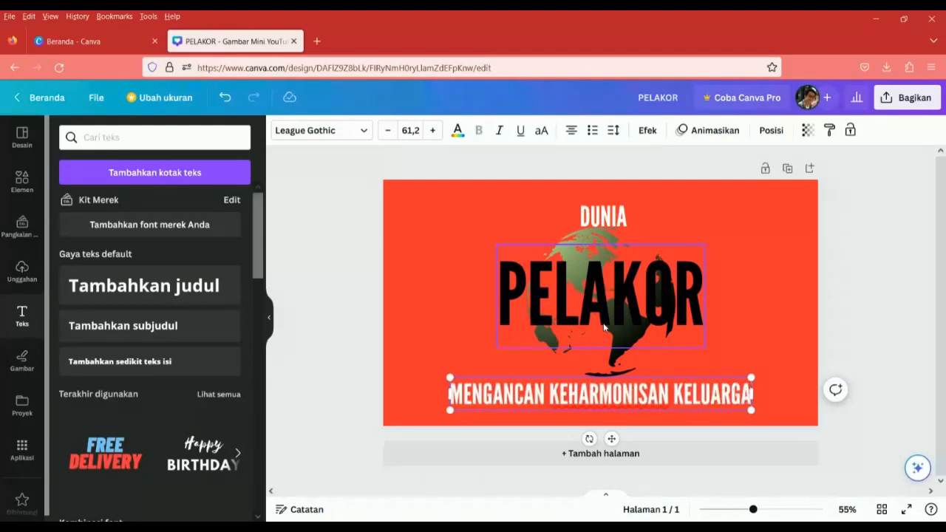
click(771, 306)
Curve the MENGANCAN KEHARMONISAN KELUARGA text with a curvature of -43 and move it up to wrap beneath the globe.
click(600, 394)
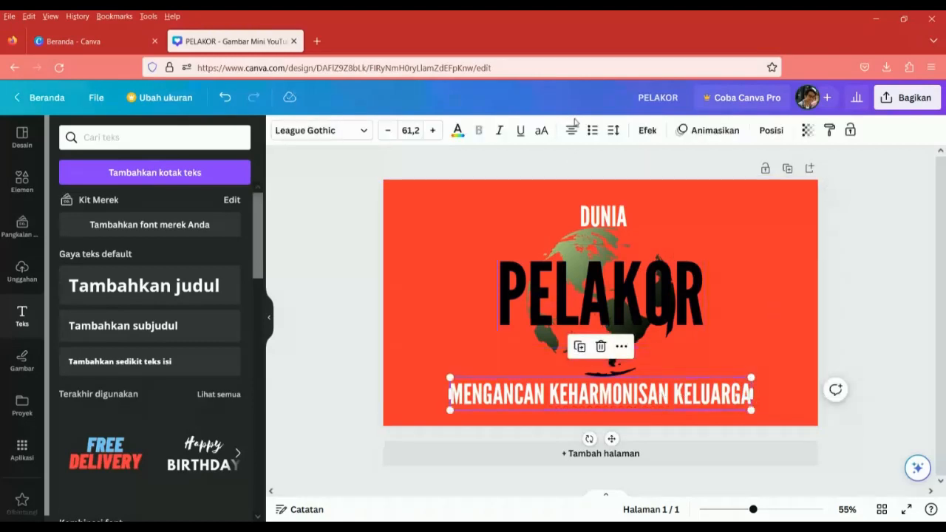
click(648, 136)
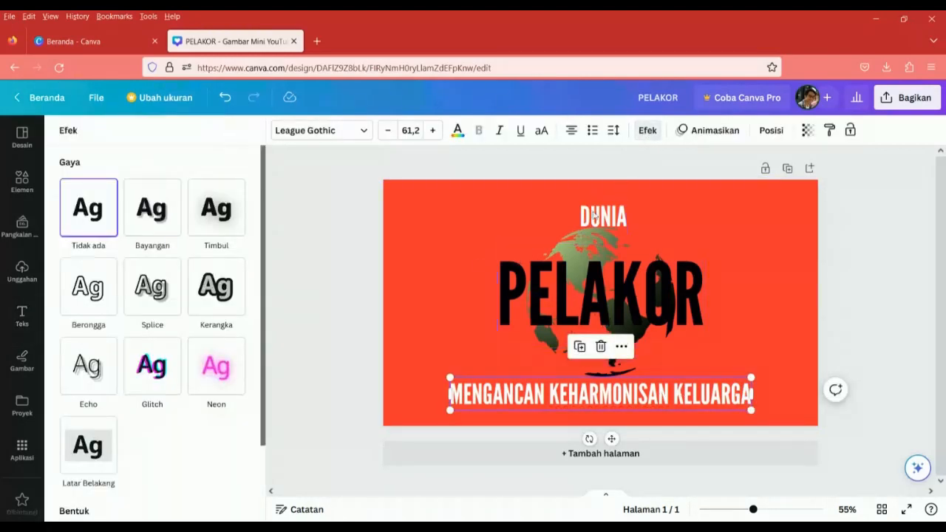
scroll(200, 329, down, 2)
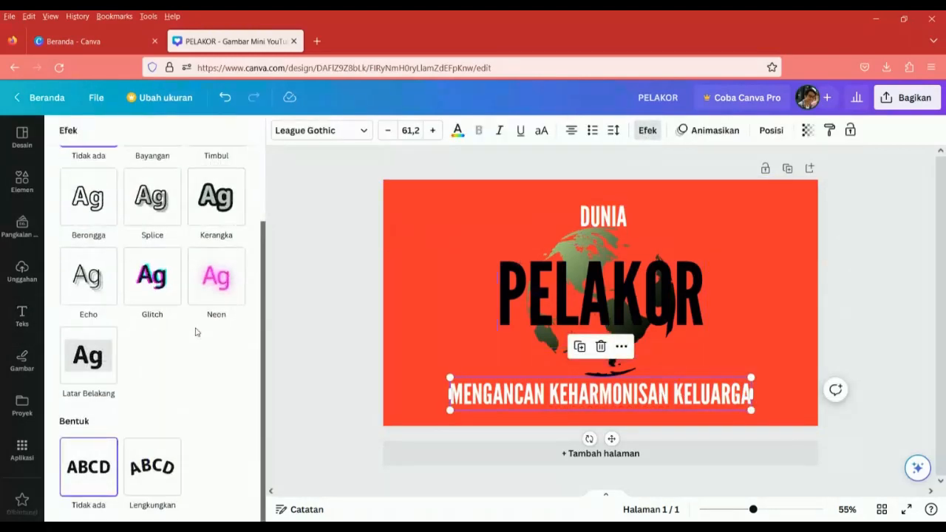
click(147, 475)
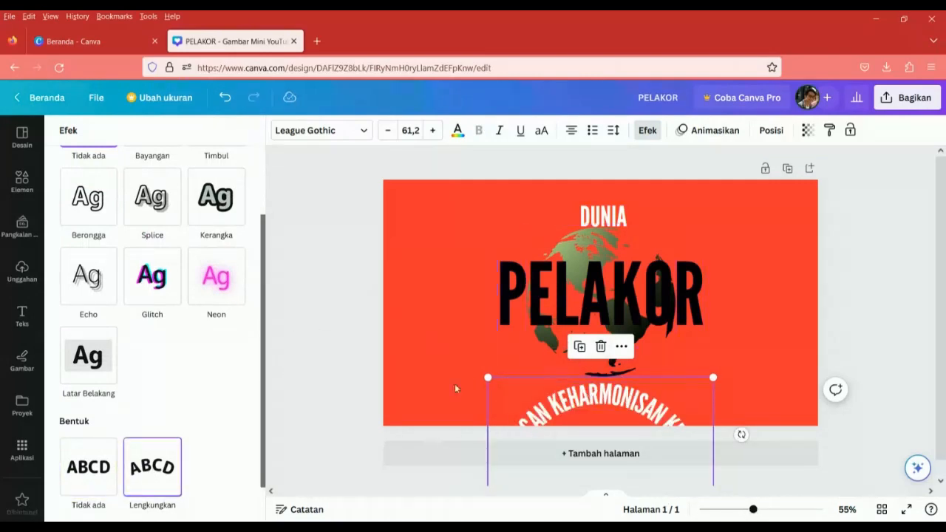
scroll(127, 386, down, 1)
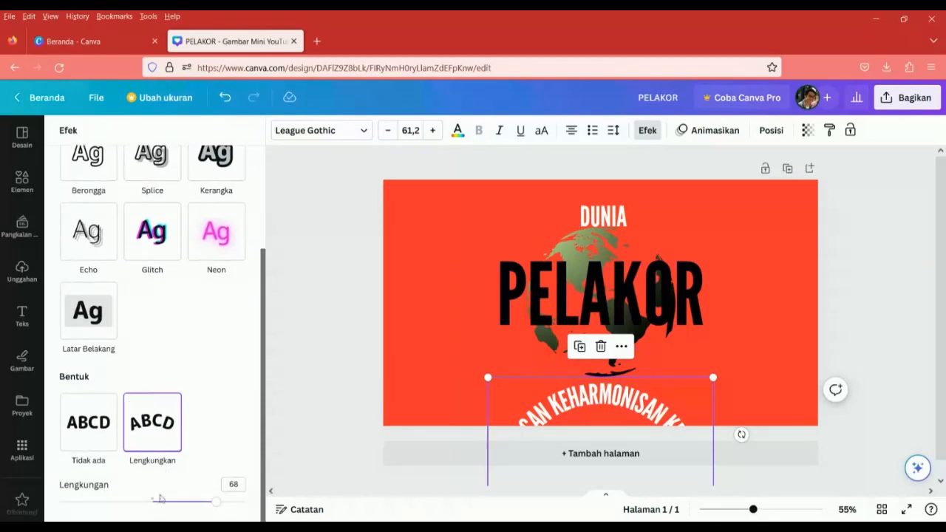
drag(209, 504, 111, 502)
drag(473, 417, 473, 334)
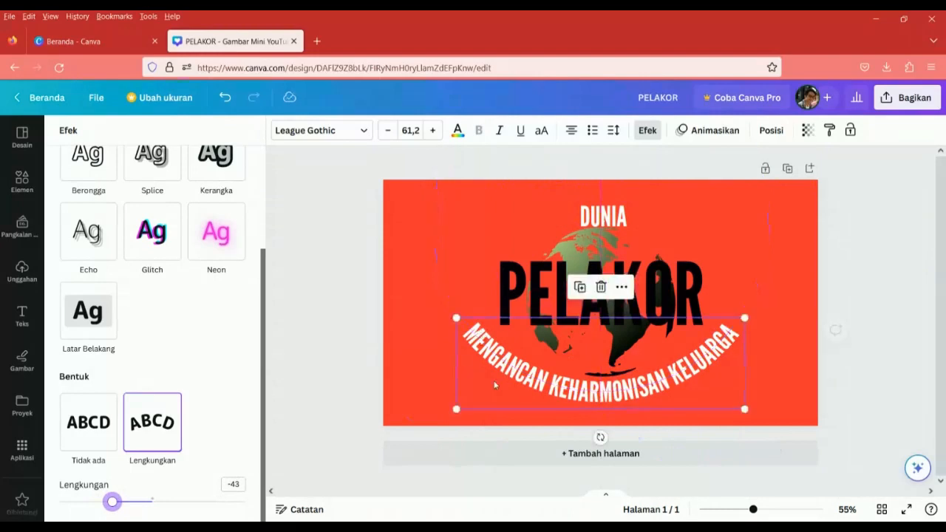
Reduce the curved text to size 48.2 and move it slightly up, closer to the globe.
click(386, 132)
click(386, 132)
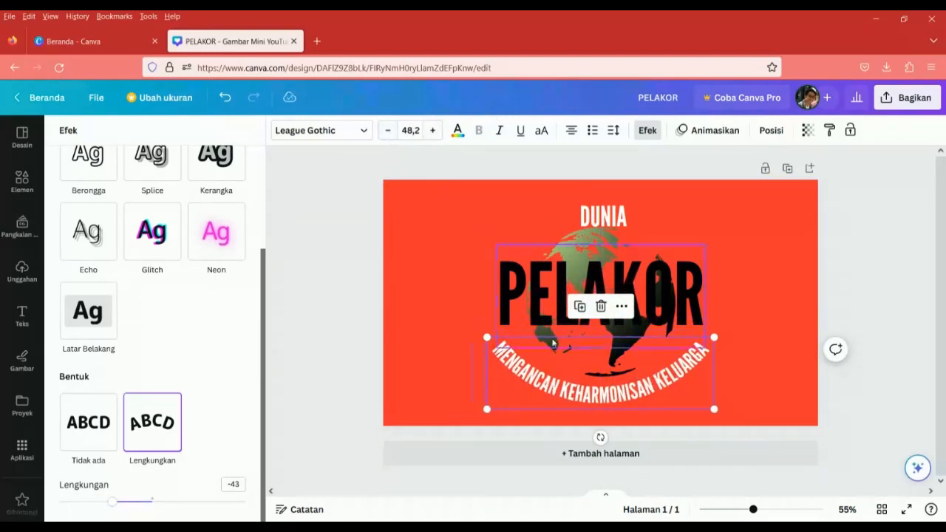
drag(545, 385, 546, 376)
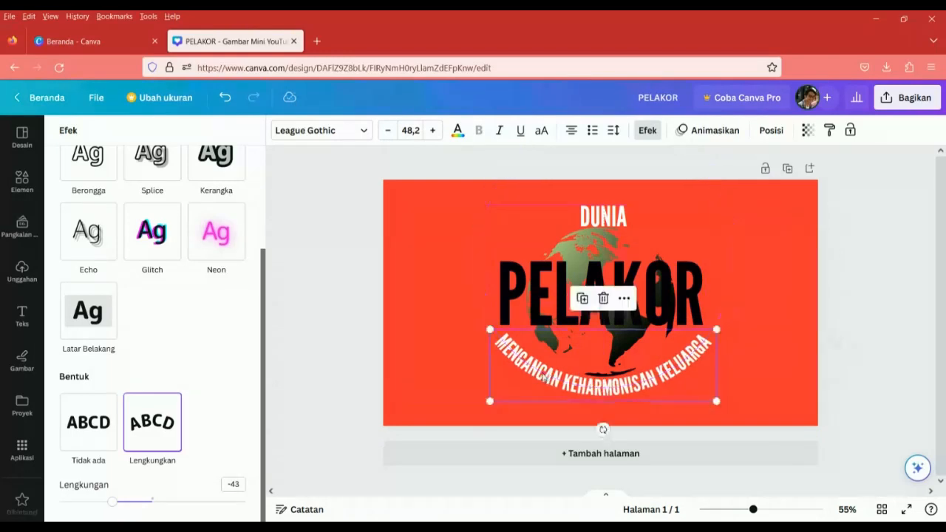
Delete the DUNIA text above the globe.
click(468, 255)
click(558, 393)
click(602, 216)
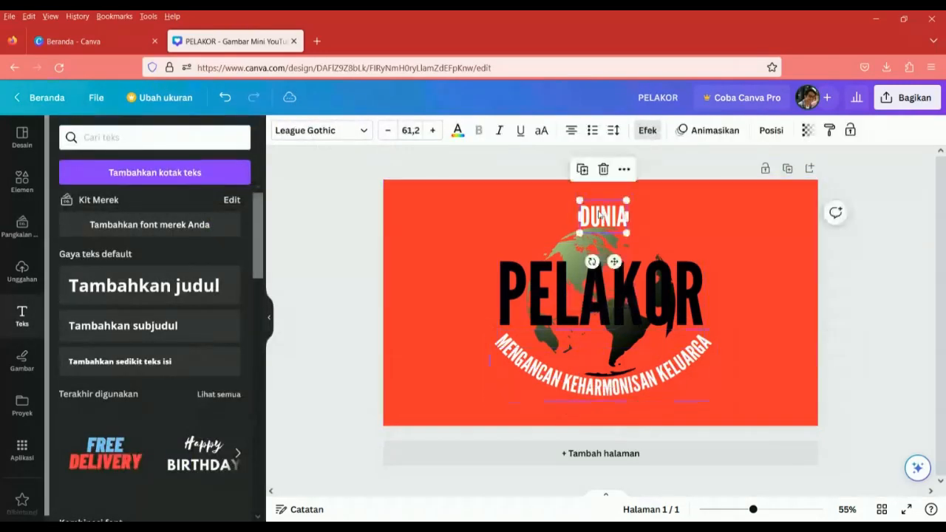
key(Delete)
Change the PELAKOR heading's text colour to the standard yellow.
click(509, 298)
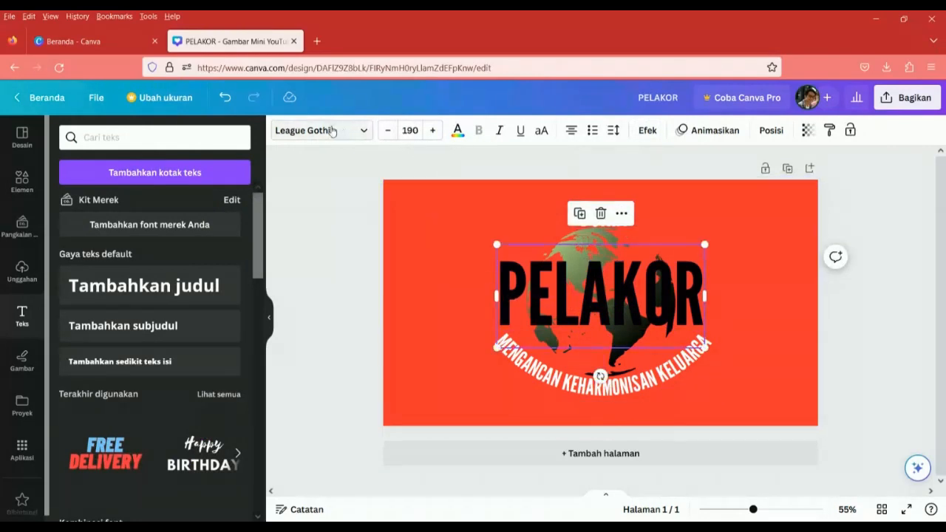
click(457, 130)
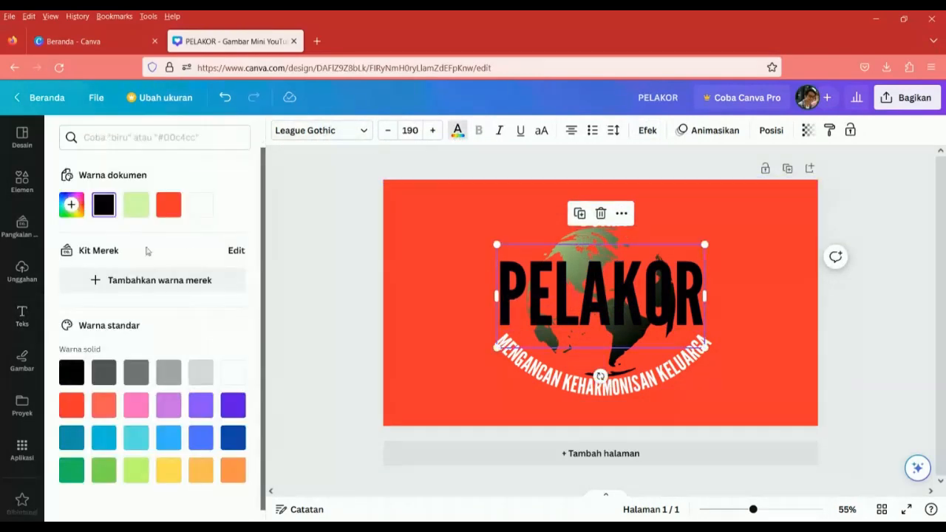
scroll(174, 365, down, 1)
click(168, 460)
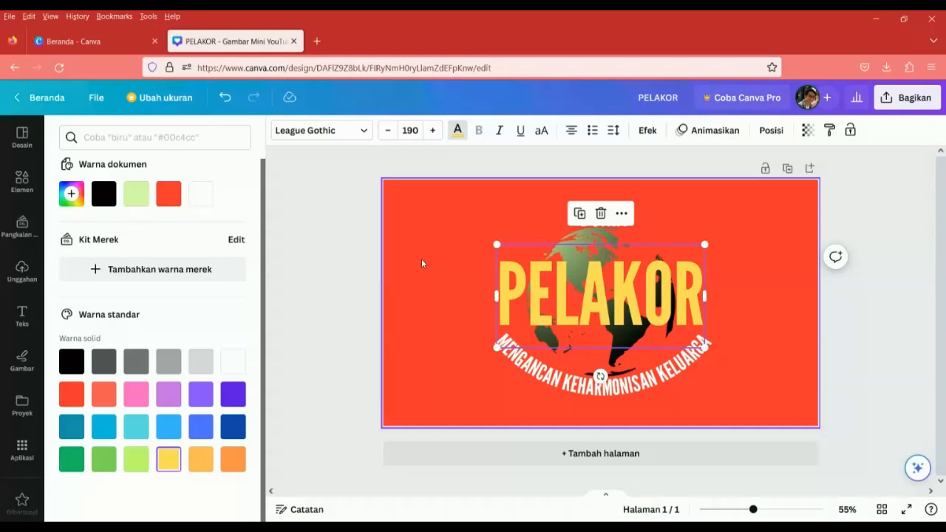
Try the Kerangka outline effect on the yellow PELAKOR heading.
click(641, 132)
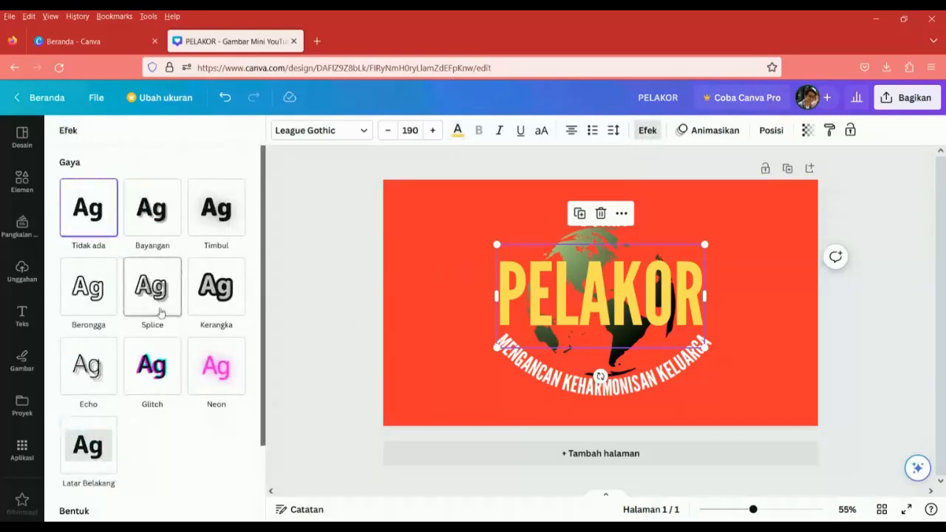
scroll(160, 313, down, 1)
scroll(207, 278, up, 1)
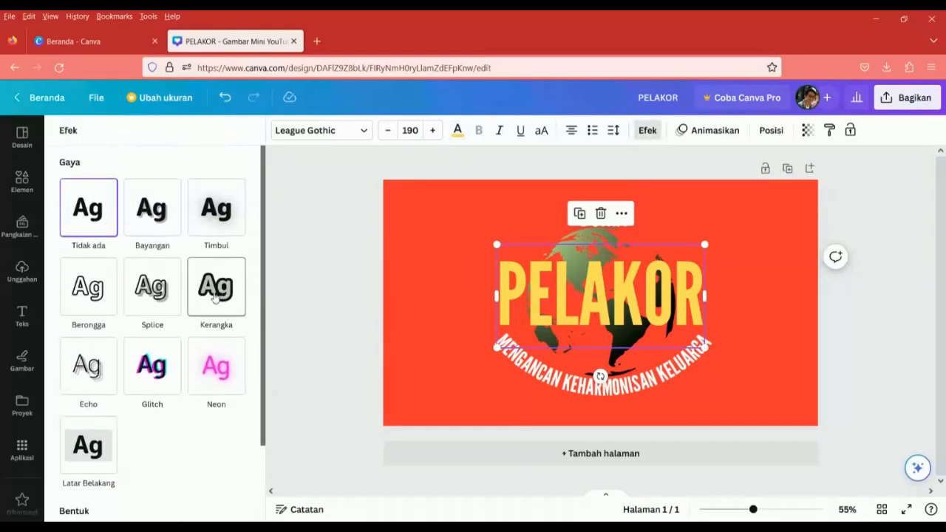
click(215, 296)
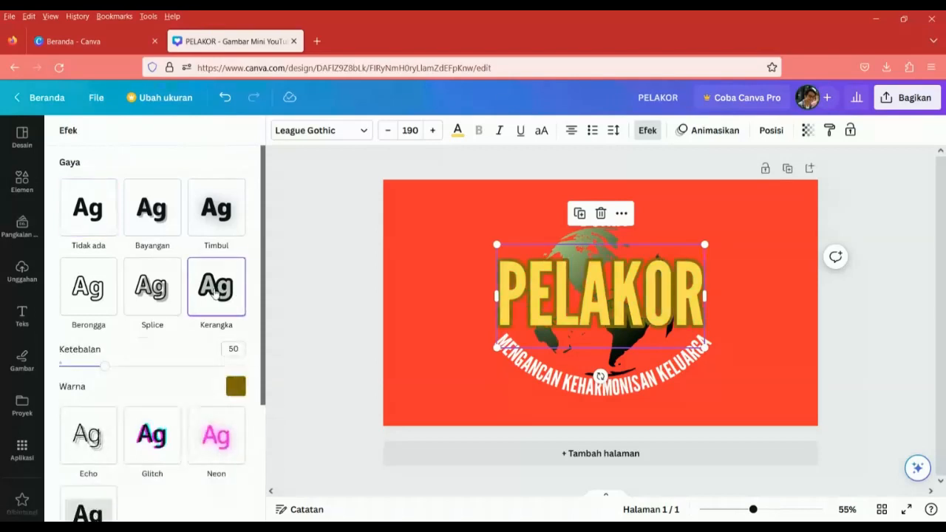
click(458, 131)
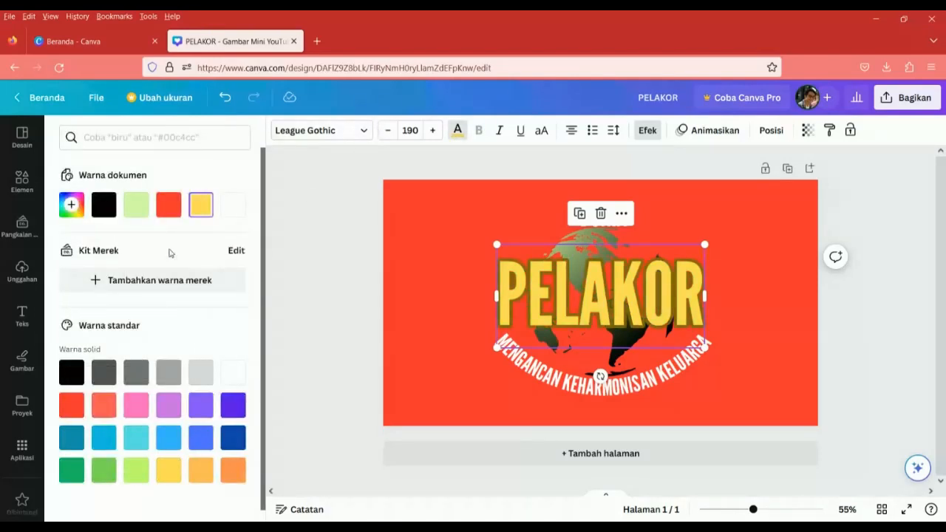
Replace the PELAKOR heading's outline with the Echo effect and set the echo colour to black.
click(647, 130)
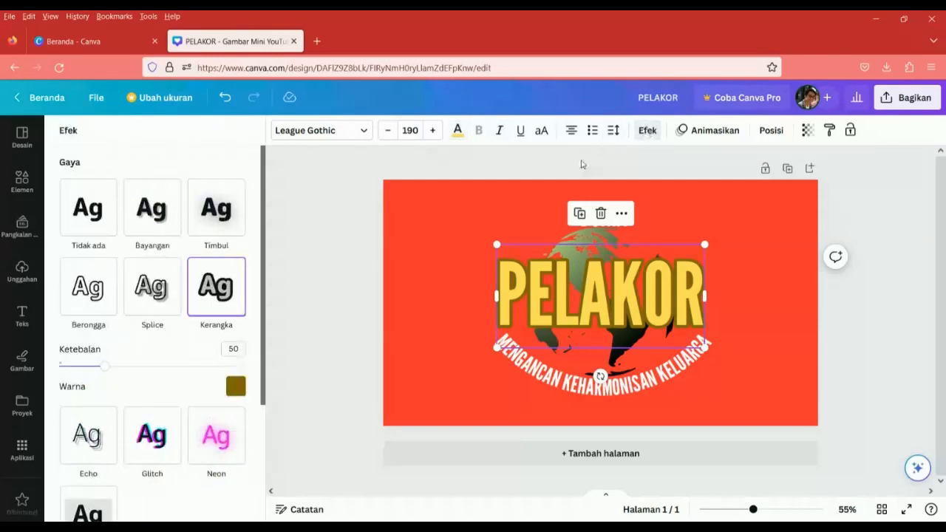
scroll(127, 294, down, 3)
click(92, 351)
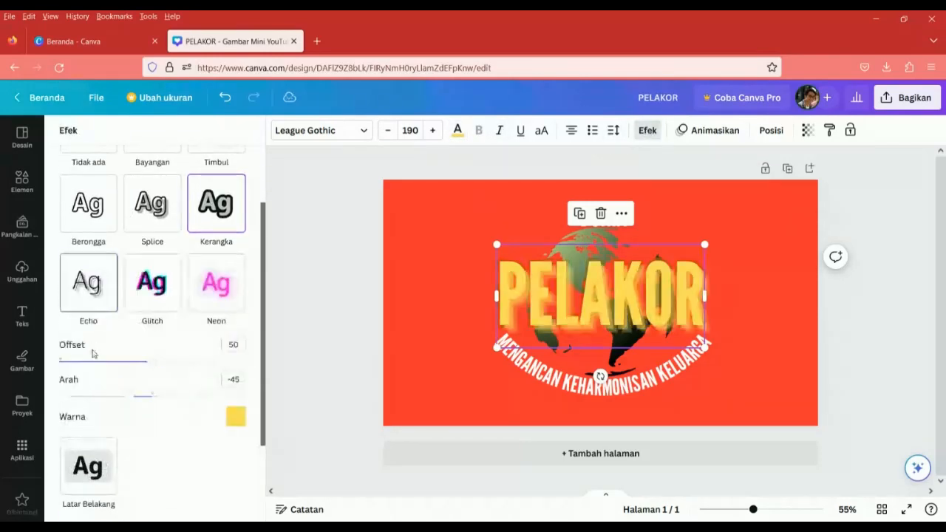
click(237, 418)
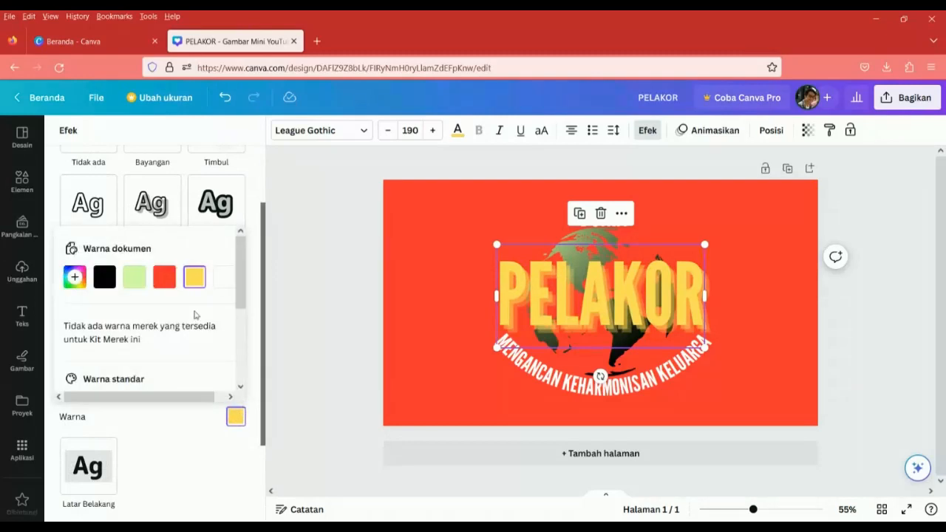
click(104, 277)
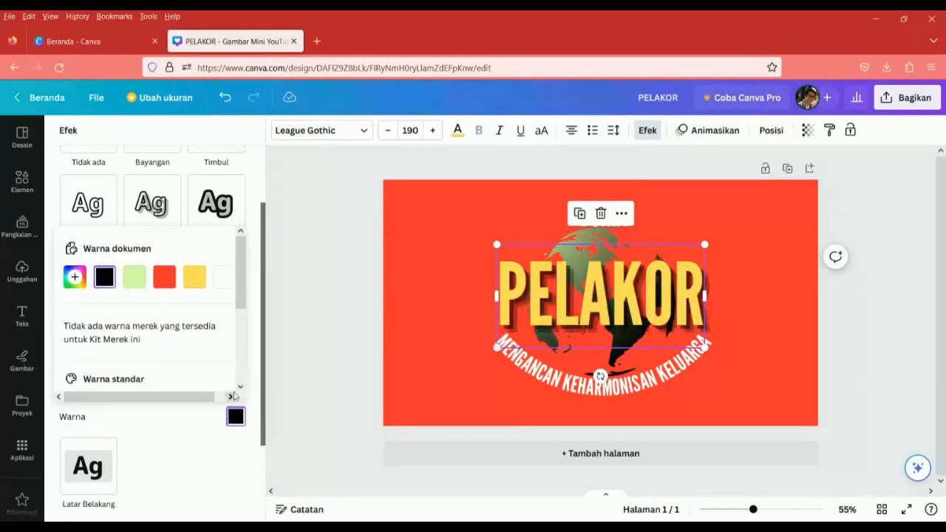
click(214, 170)
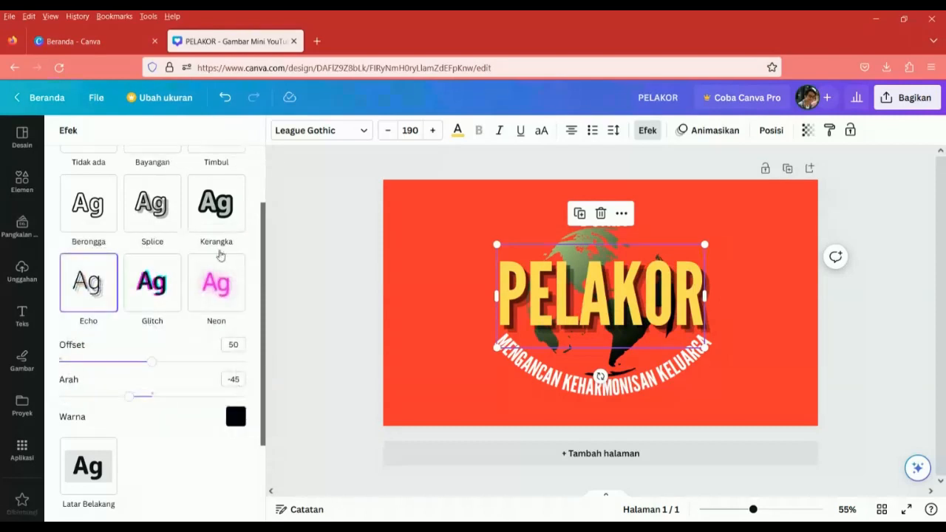
Reduce the Echo offset on the PELAKOR heading and deselect the heading.
drag(151, 361, 124, 367)
click(766, 327)
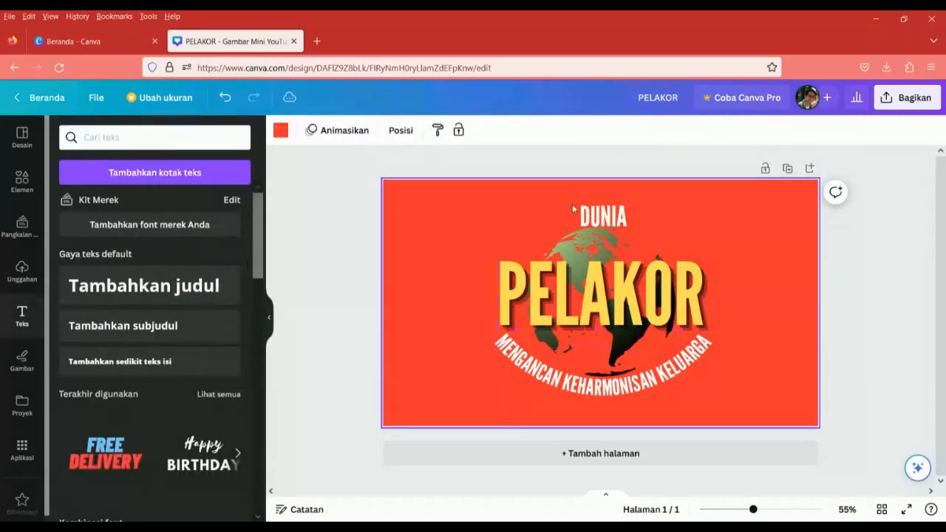
click(718, 230)
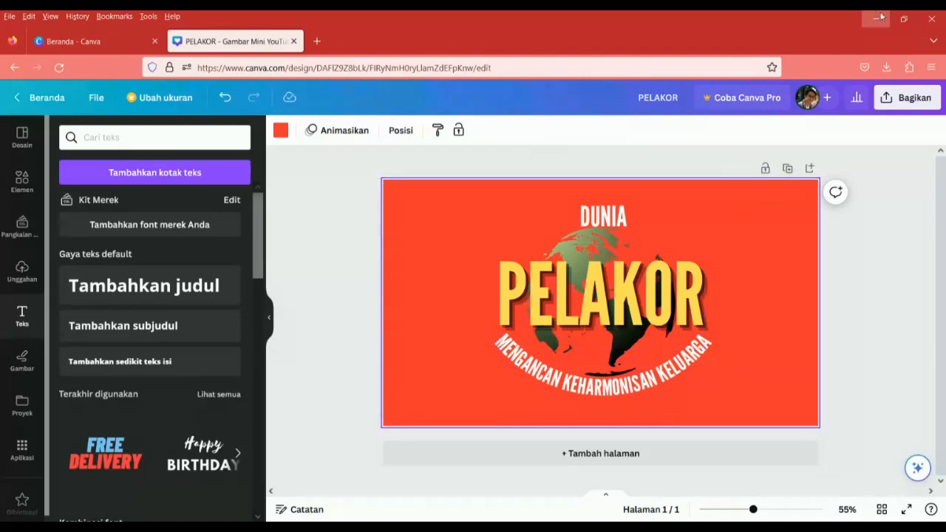
Download the thumbnail with the yellow PELAKOR heading as a PNG file.
click(907, 98)
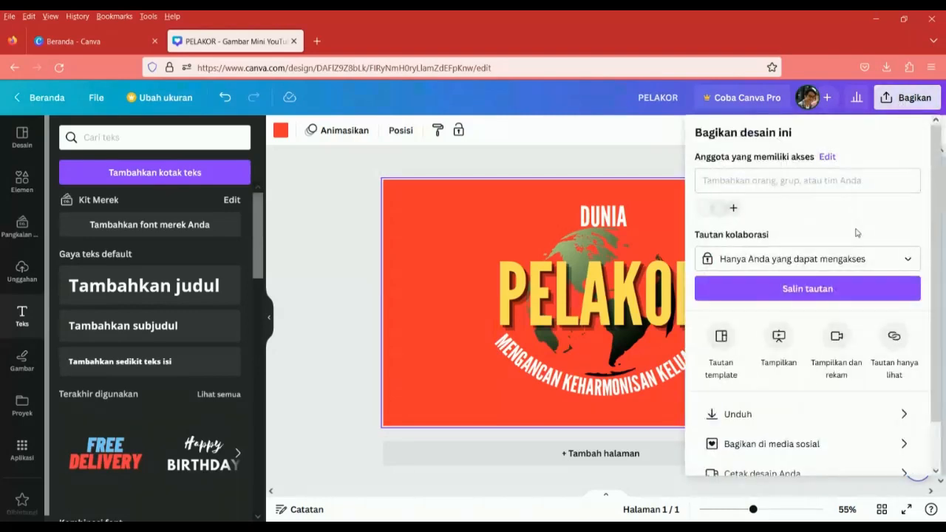
click(728, 414)
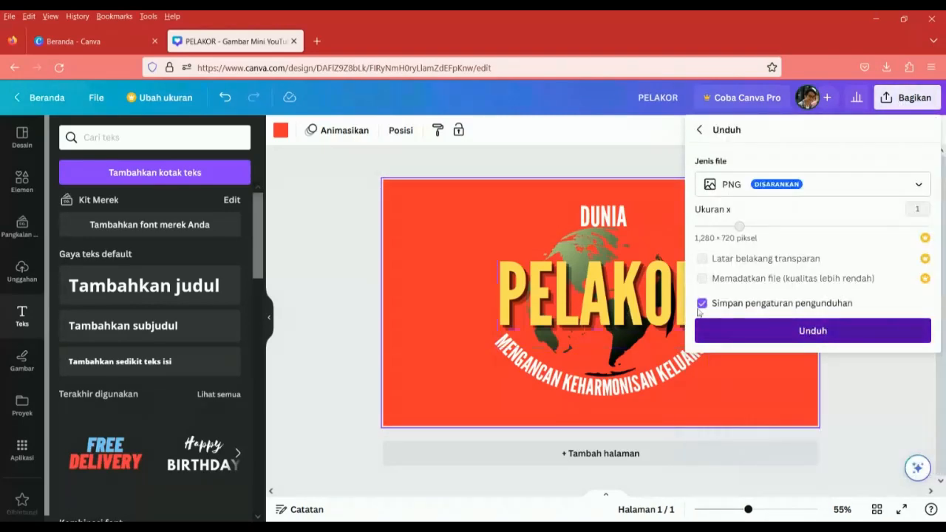
click(813, 330)
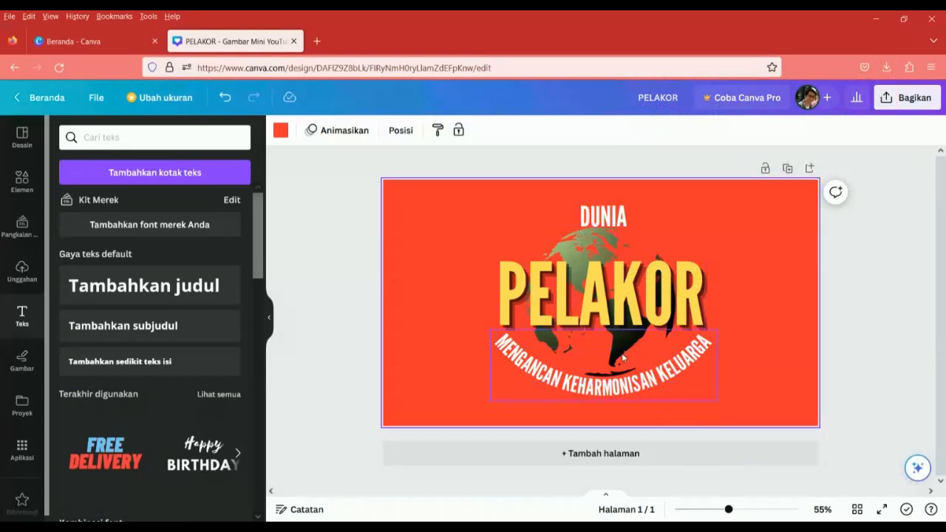
Recolour the light green part of the globe graphic to the standard dark violet.
click(578, 240)
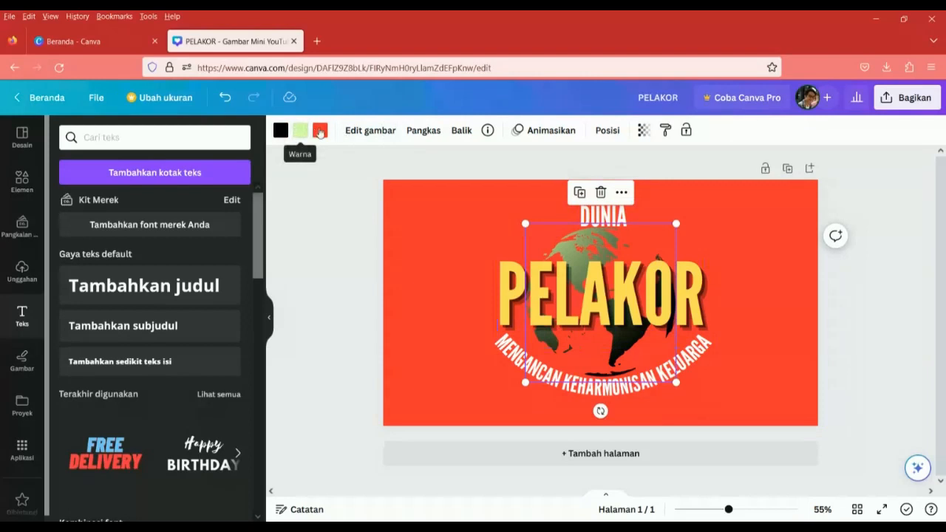
click(303, 131)
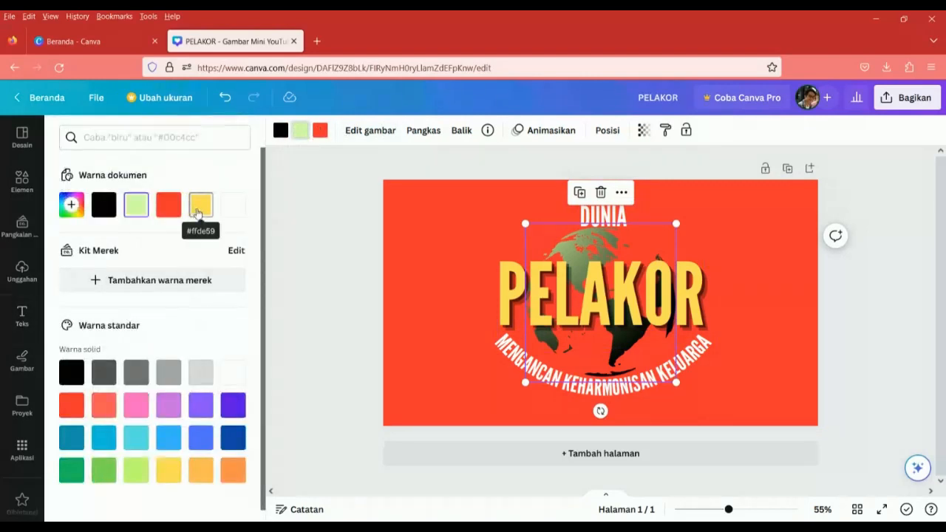
click(197, 213)
scroll(207, 397, down, 1)
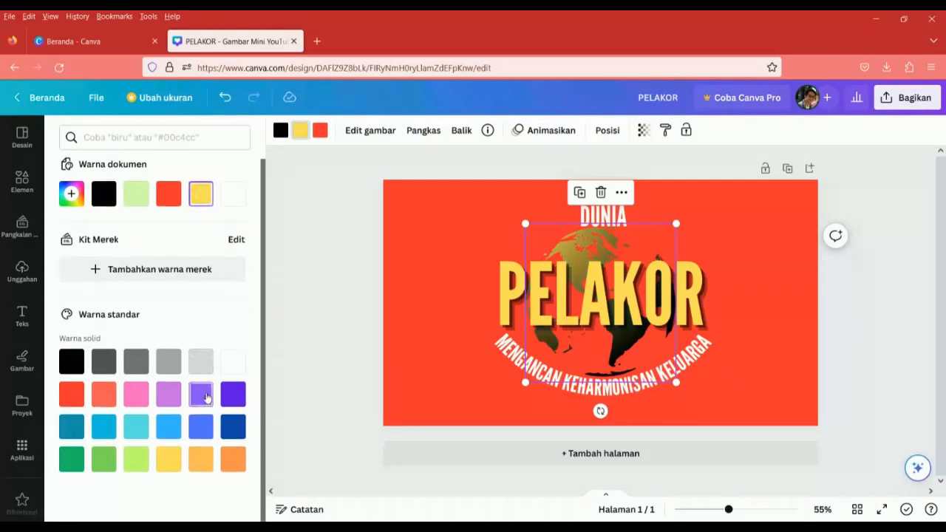
click(235, 399)
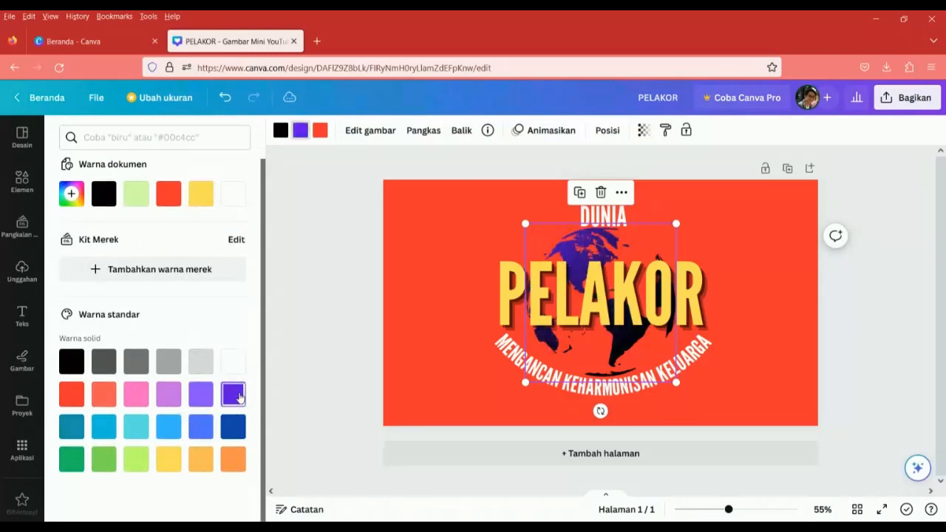
click(450, 219)
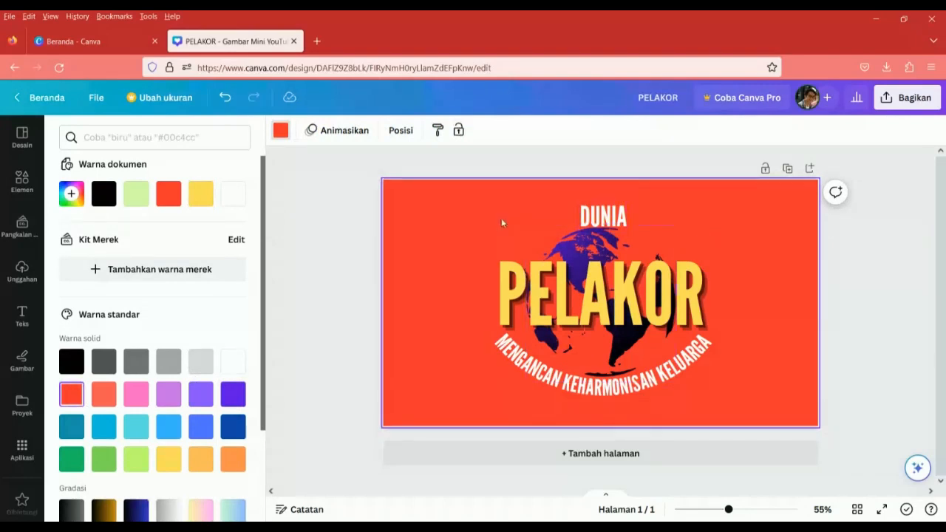
Change the PELAKOR heading's text colour to the standard light purple.
click(589, 283)
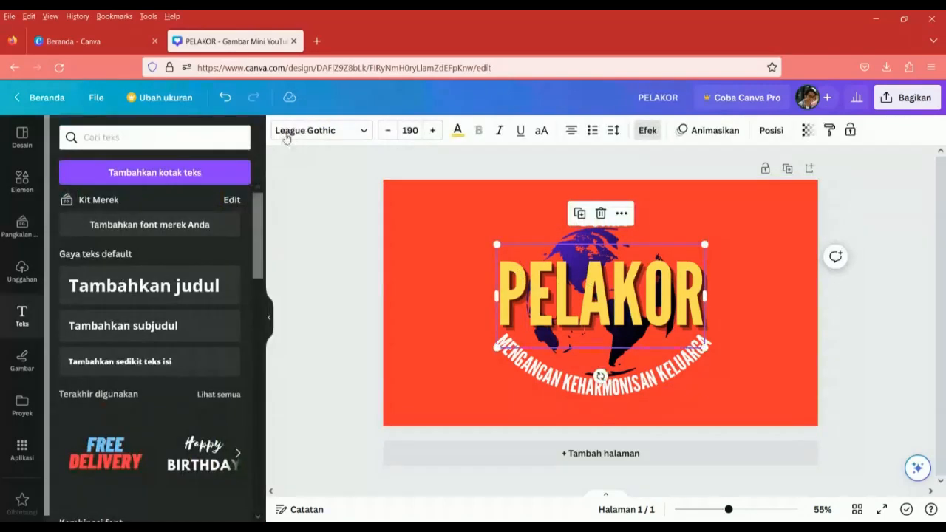
click(457, 130)
scroll(187, 362, down, 1)
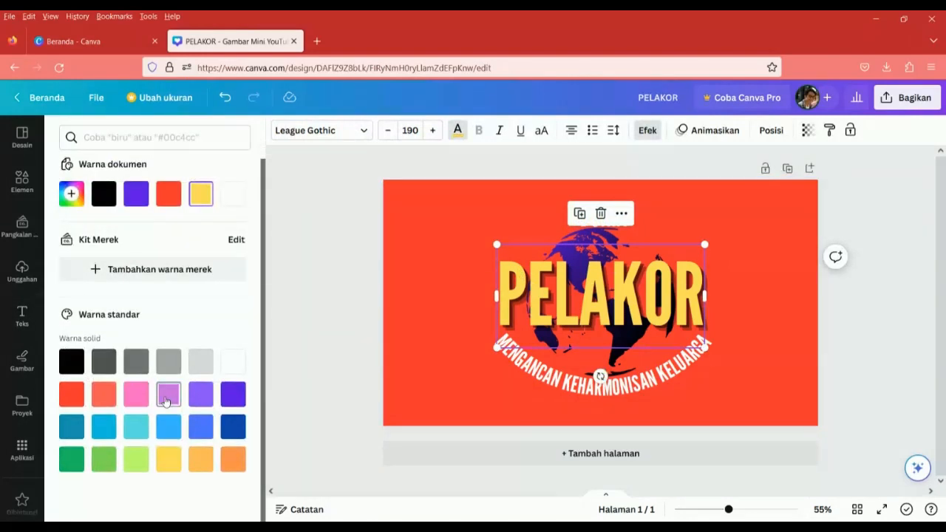
click(170, 399)
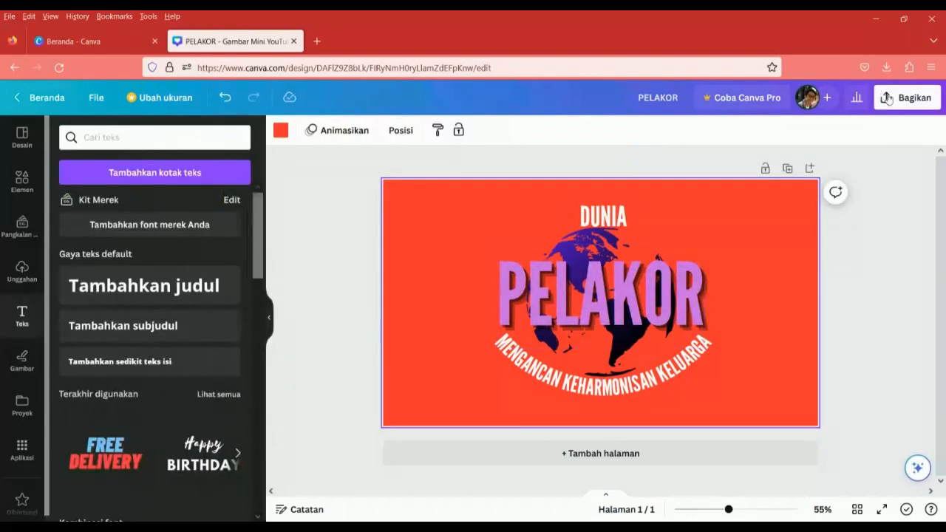
Download the purple version of the thumbnail as a PNG file and dismiss the download notice.
click(898, 98)
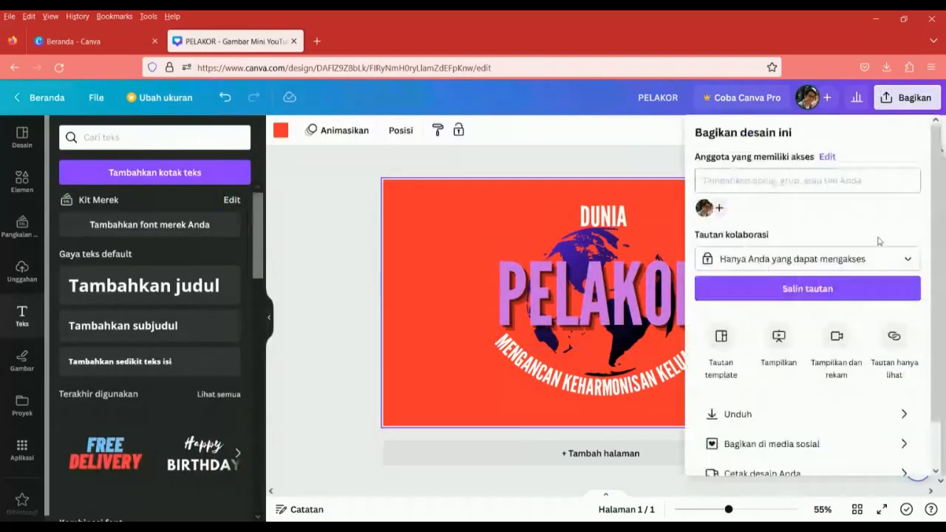
click(776, 414)
click(784, 330)
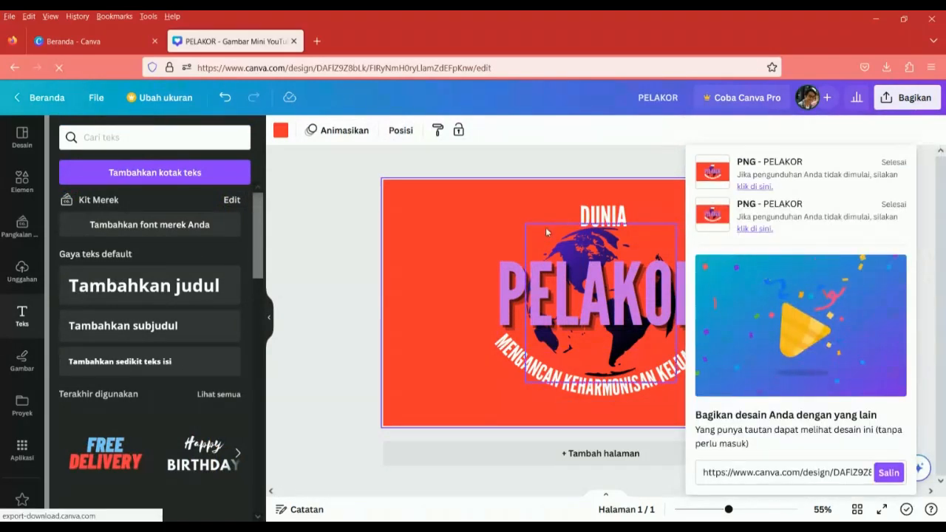
click(476, 223)
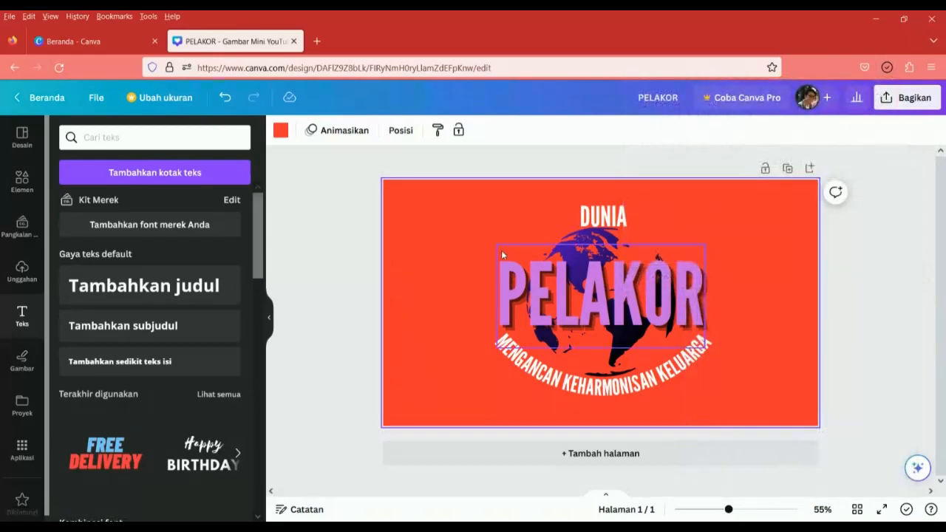
click(435, 232)
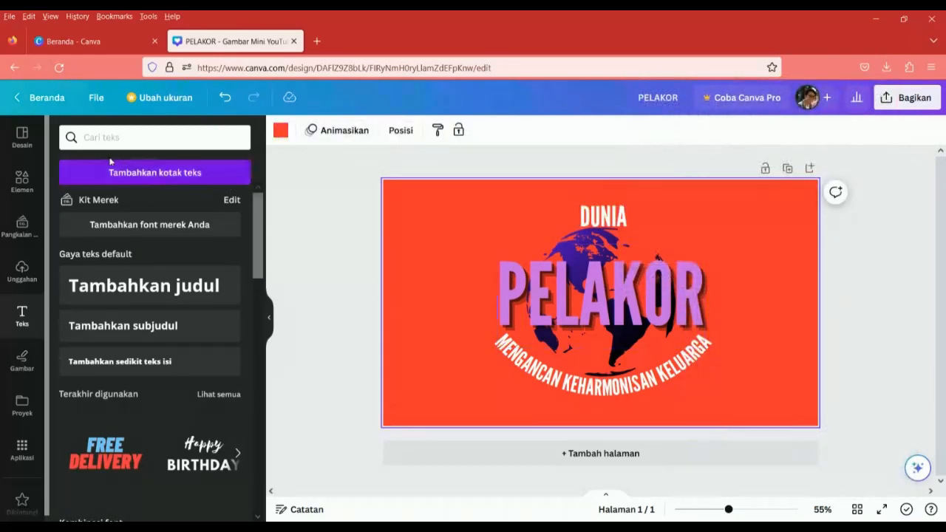
Upload the PELAKOR(1) and PELAKOR(2) PNG files from the Downloads folder.
click(22, 270)
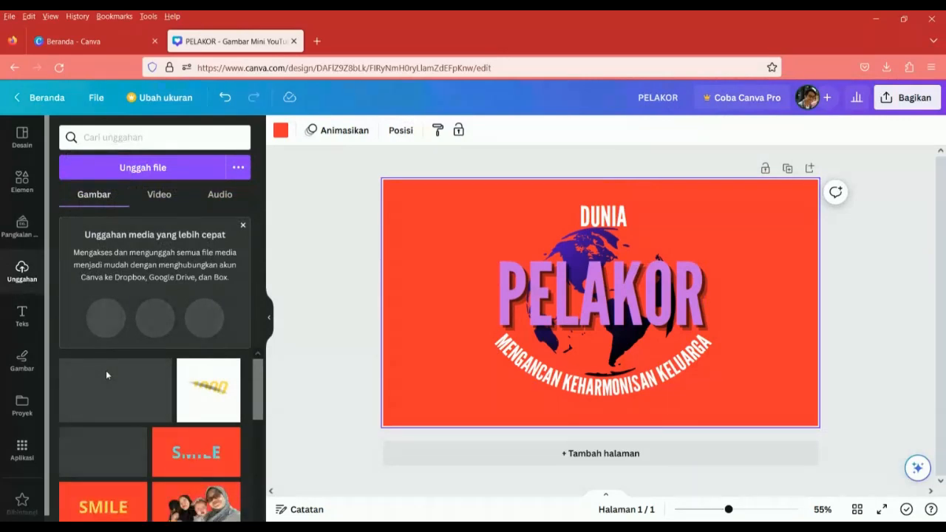
click(135, 167)
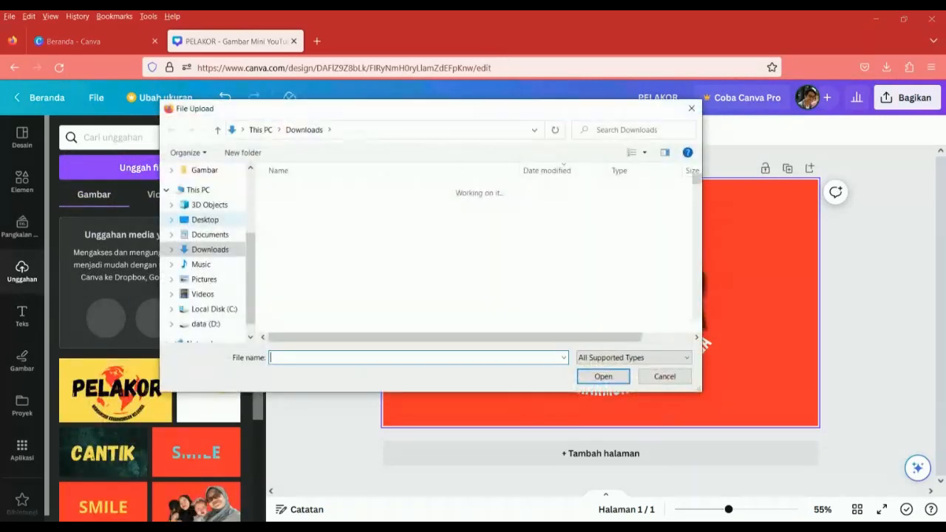
click(300, 204)
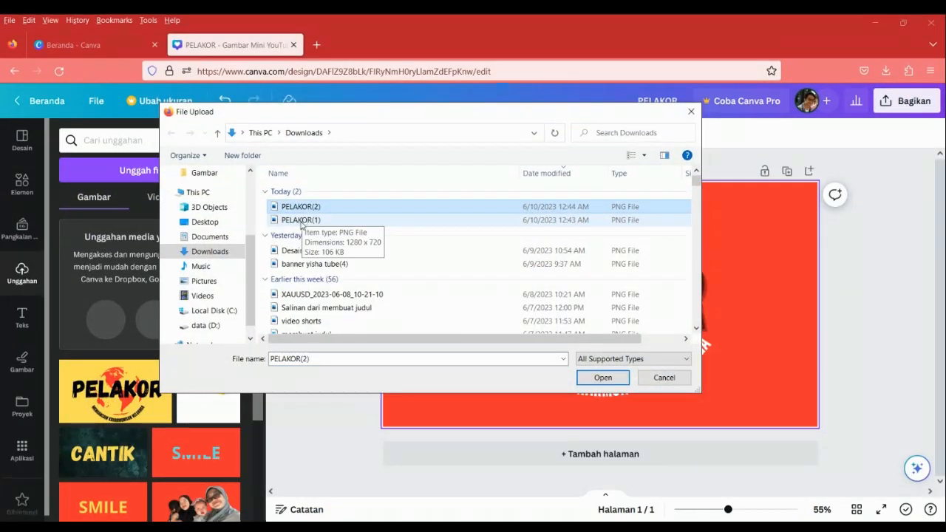
ctrl+click(301, 220)
click(603, 378)
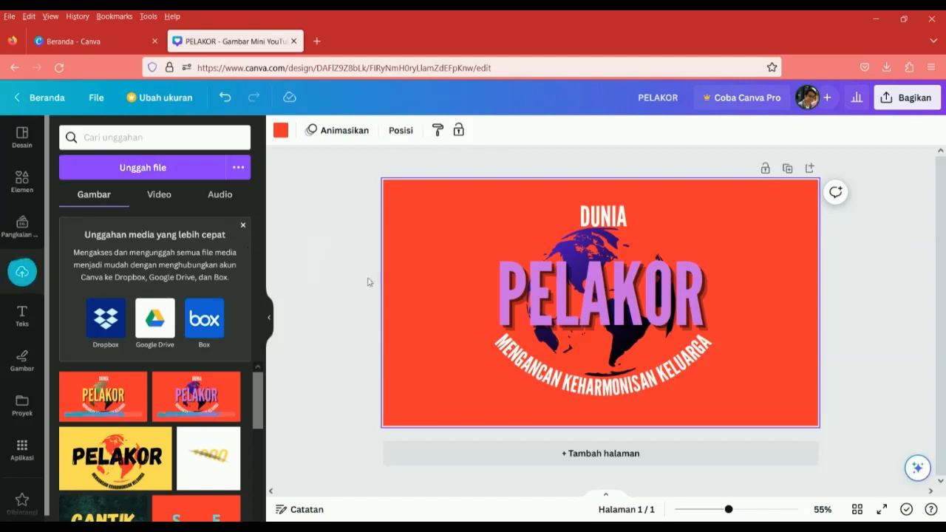
Try orange #ffbd59 and dark blue on the PELAKOR heading, and settle on black as its text colour.
click(508, 288)
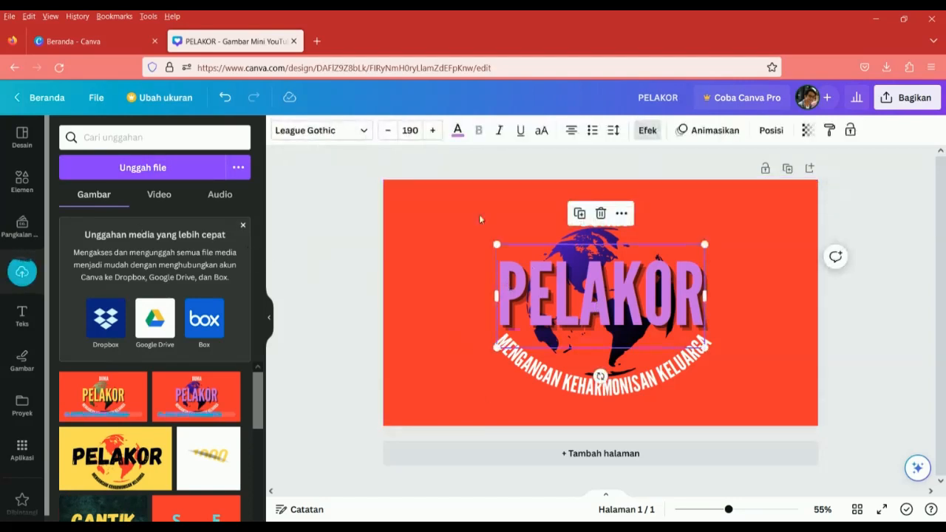
click(458, 132)
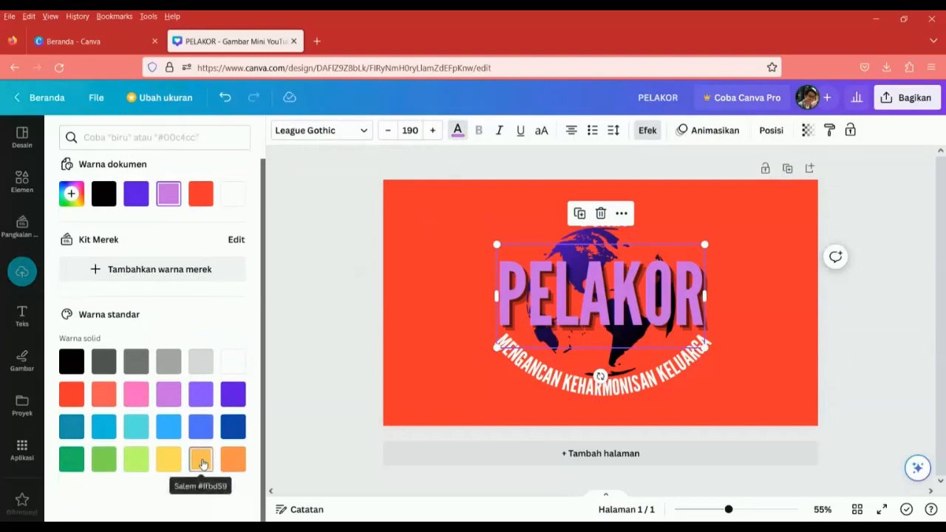
click(201, 459)
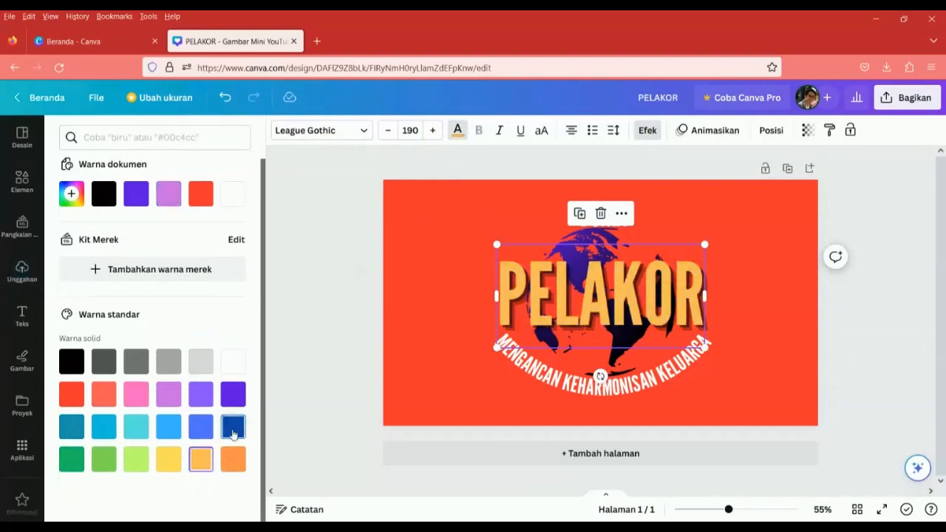
click(233, 430)
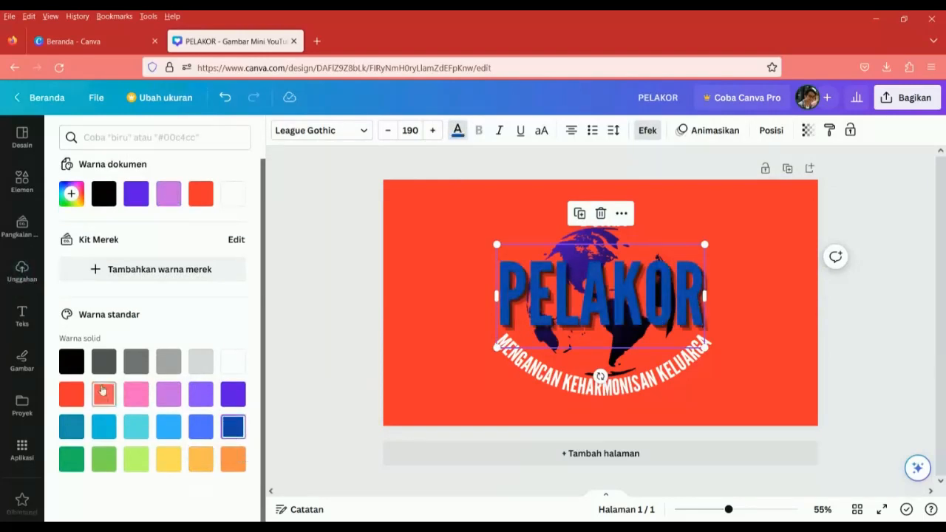
click(72, 361)
click(458, 233)
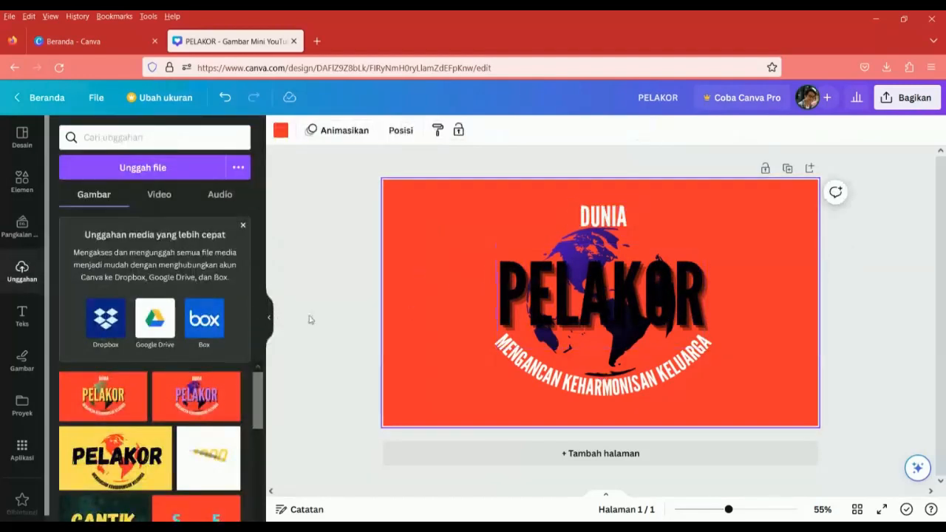
Place the uploaded thumbnail with the yellow heading on the page and enlarge it to cover the whole canvas.
click(112, 398)
drag(176, 395, 599, 310)
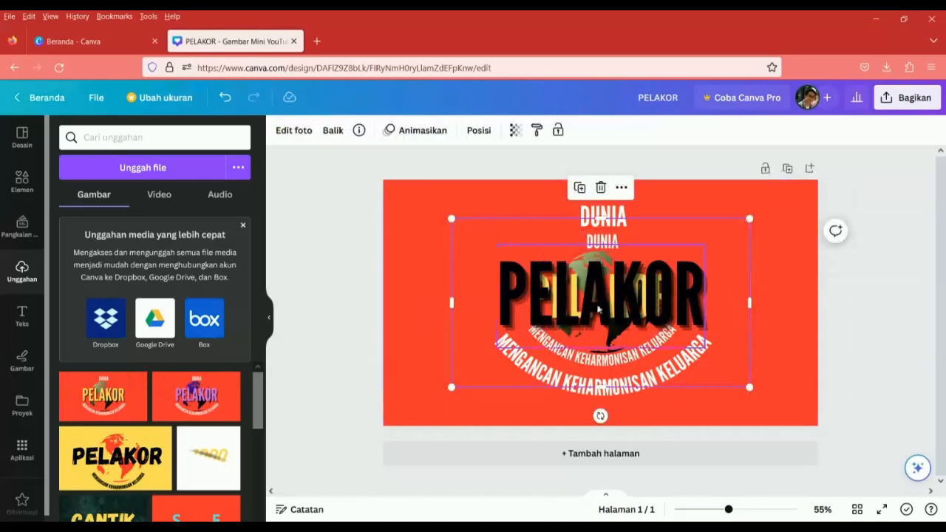
drag(451, 219, 383, 184)
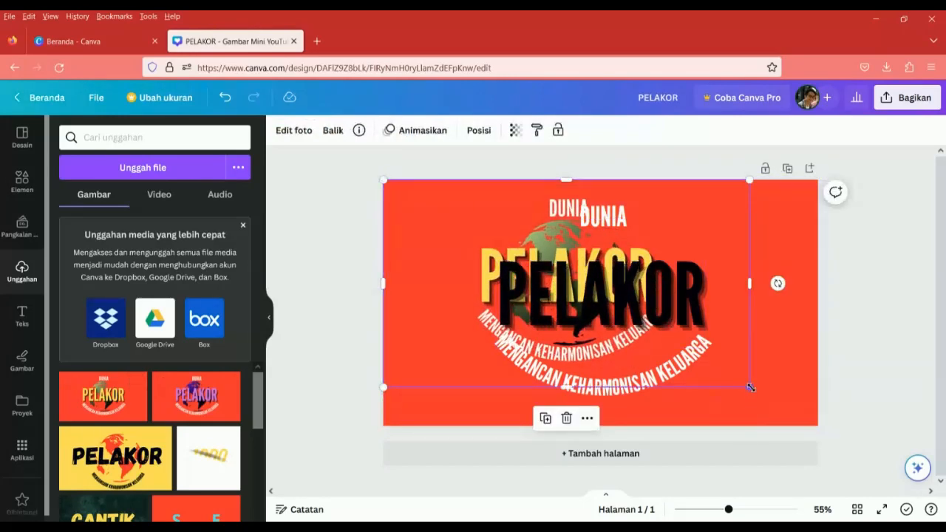
drag(750, 387, 819, 427)
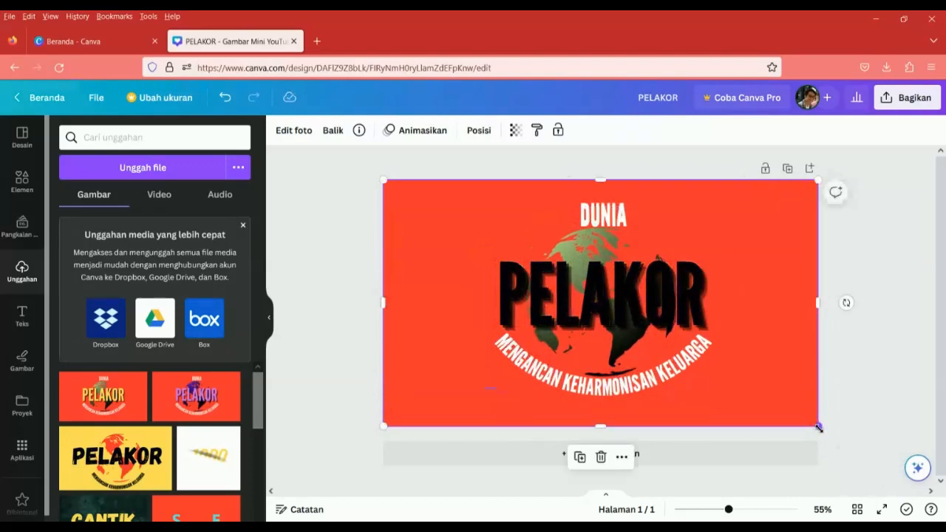
right_click(687, 222)
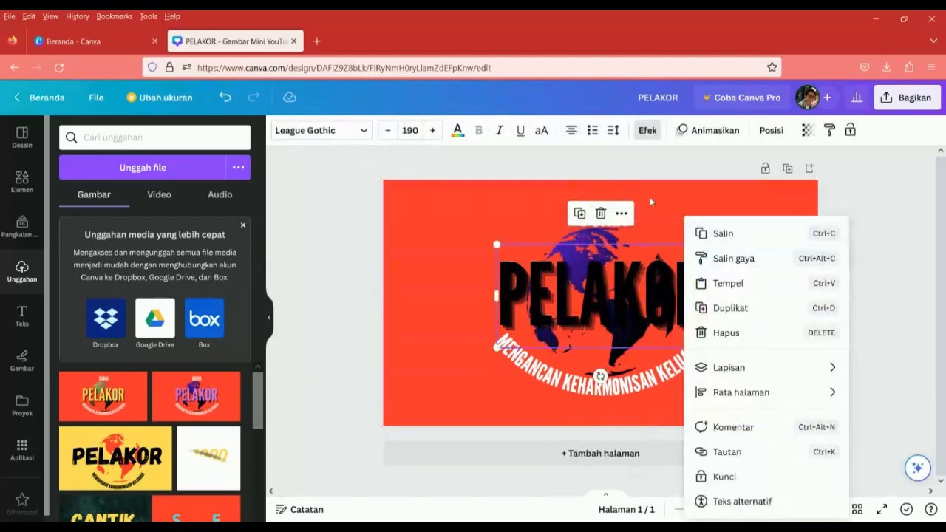
click(460, 216)
click(394, 181)
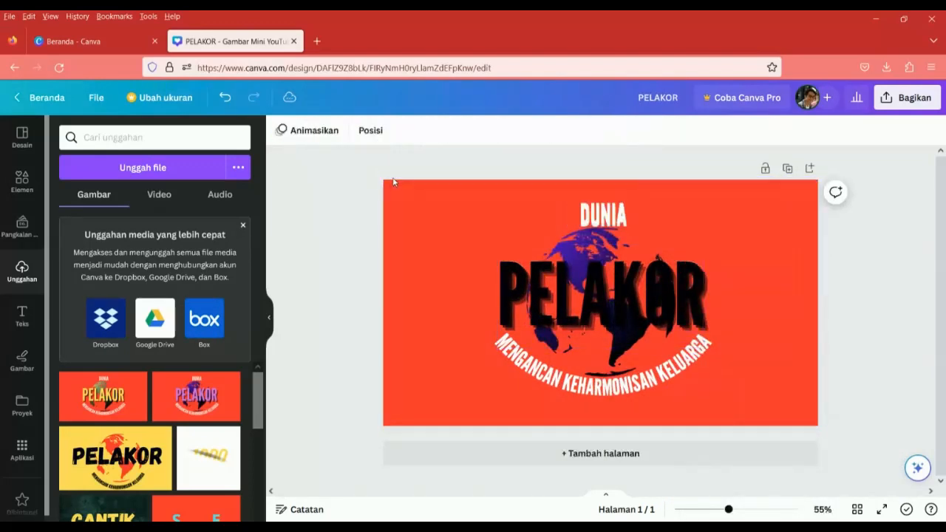
click(406, 209)
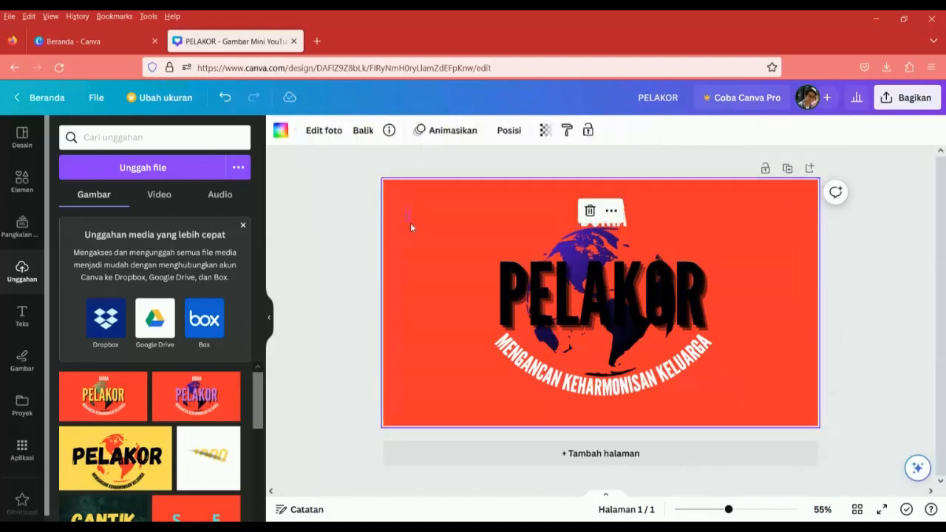
click(437, 224)
click(351, 206)
click(225, 97)
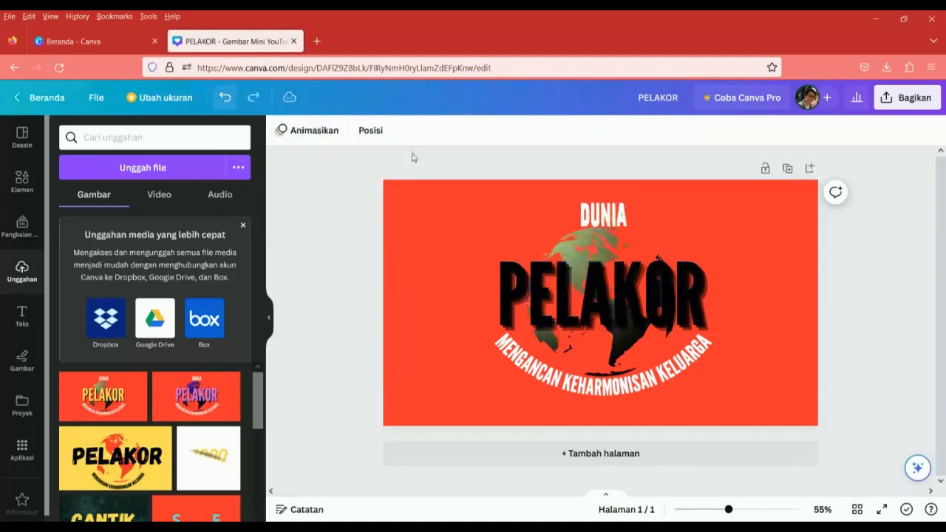
click(253, 98)
click(385, 205)
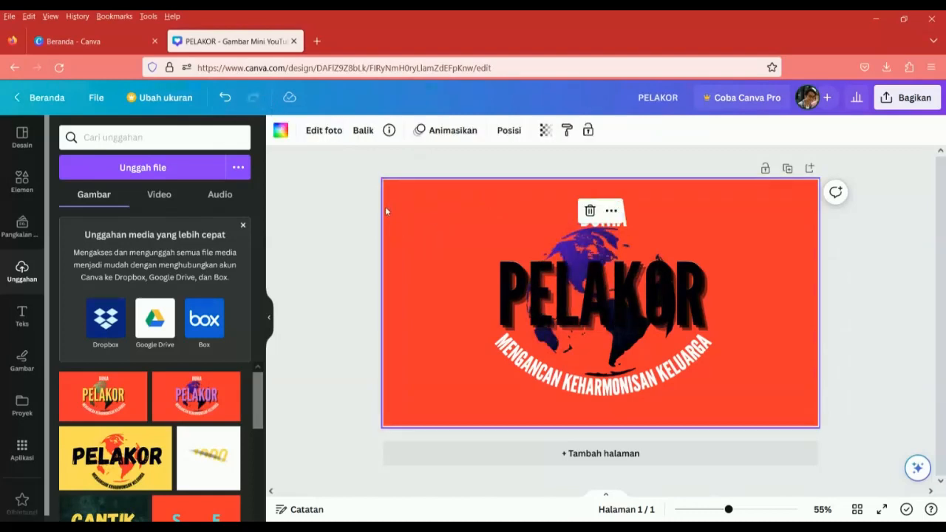
click(473, 224)
click(484, 220)
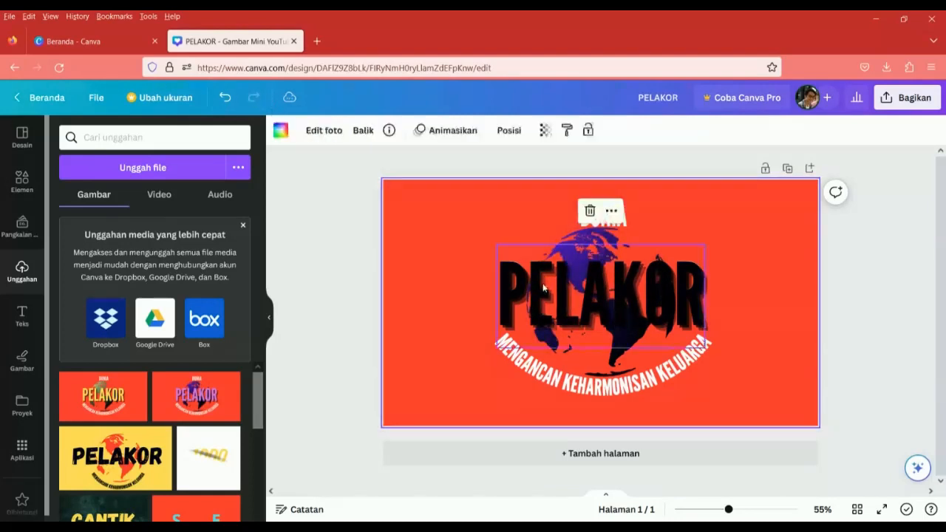
click(542, 290)
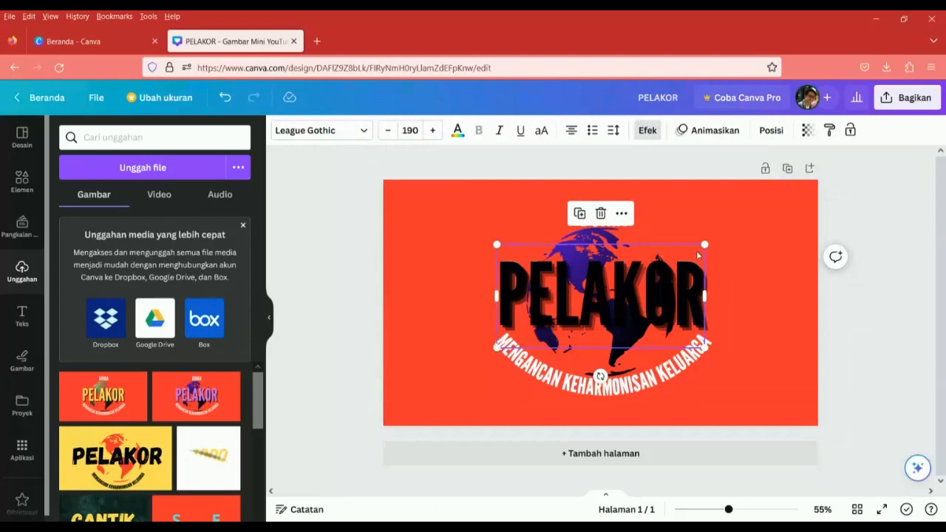
click(730, 322)
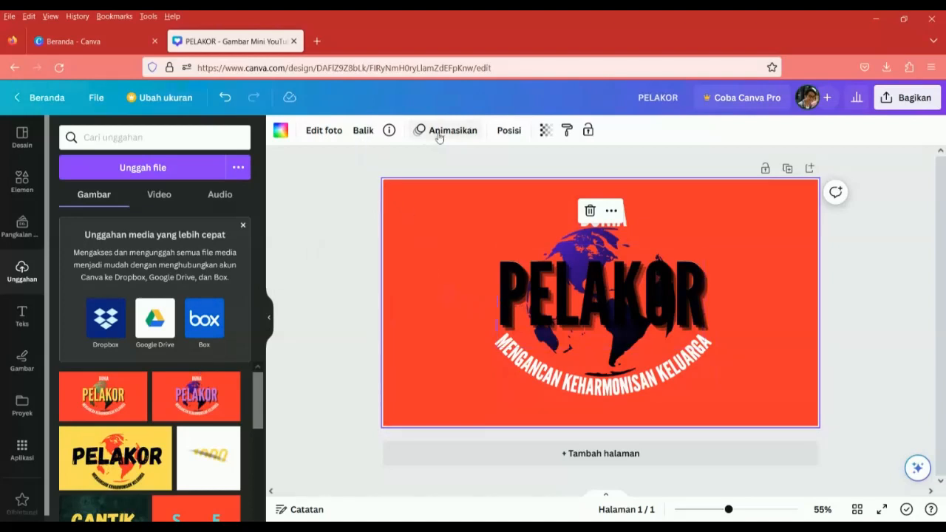
Try deleting the background image, restore it, and undo back to the yellow-heading image's smaller size over the design.
click(589, 211)
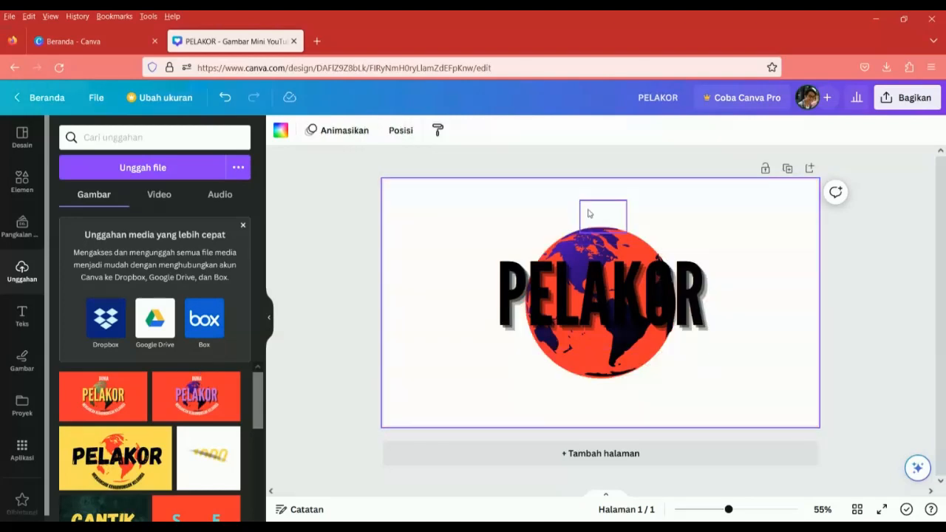
click(226, 101)
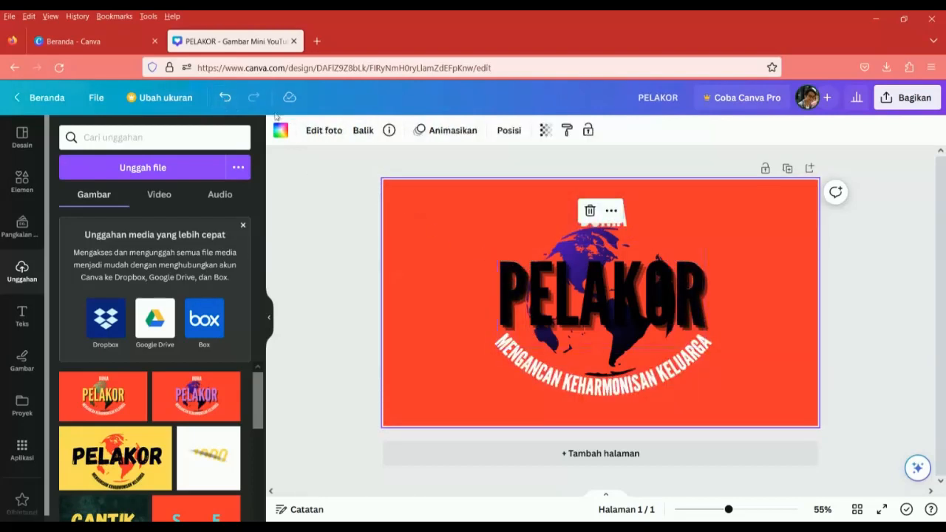
click(227, 101)
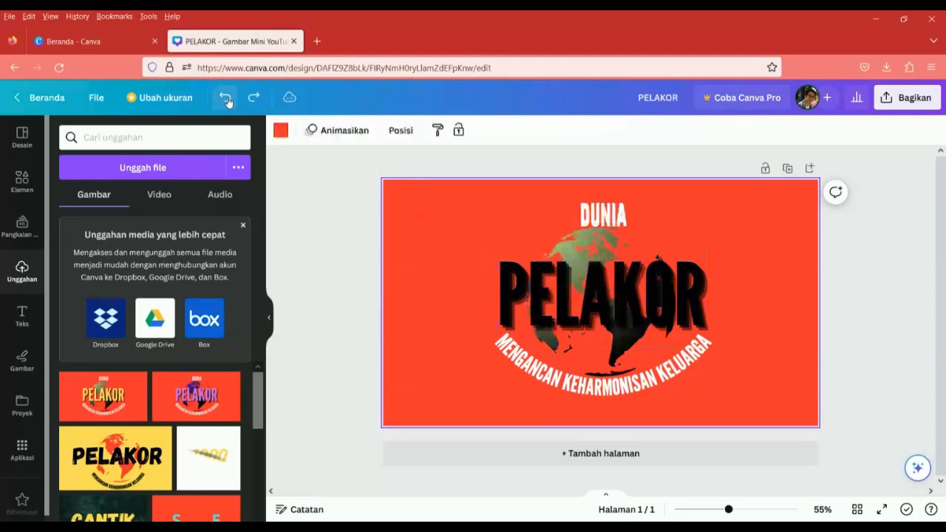
click(226, 100)
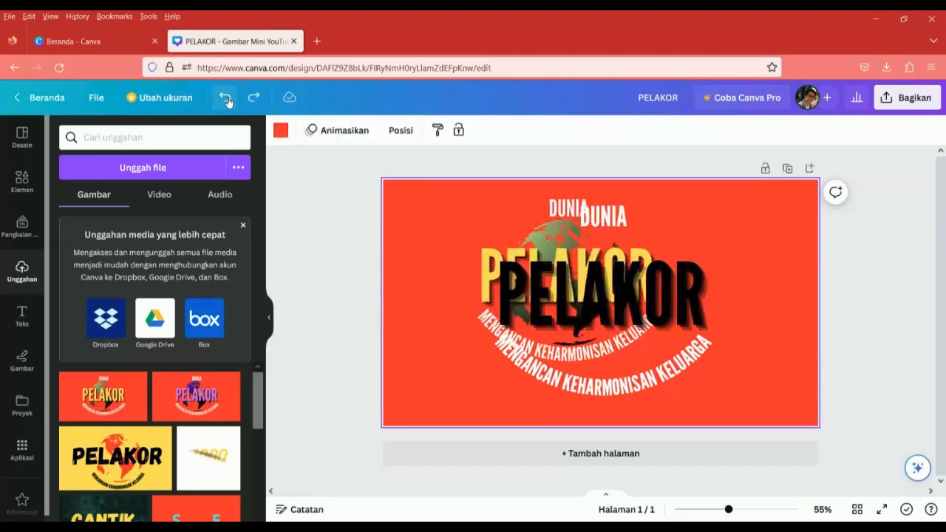
Bring the yellow-heading thumbnail image to the very front of the layers.
click(448, 232)
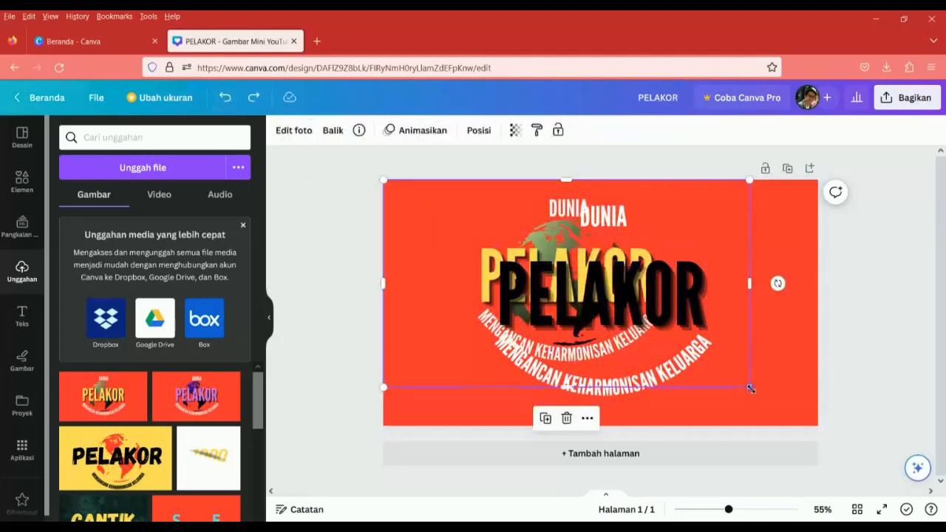
click(587, 418)
mouse_move(629, 307)
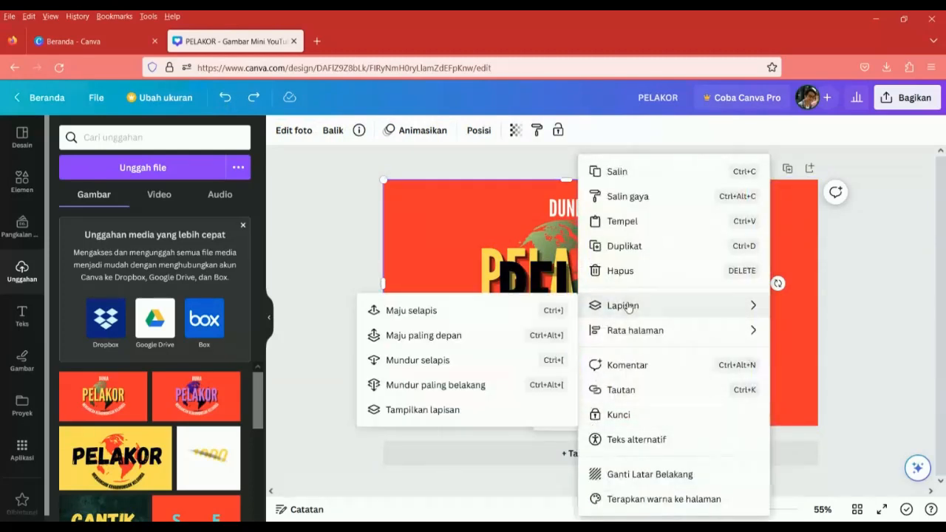
click(431, 341)
Enlarge the yellow-heading image to the full canvas width and crop away its upper half, leaving it 1280 by 360.
drag(749, 387, 817, 426)
drag(601, 180, 599, 307)
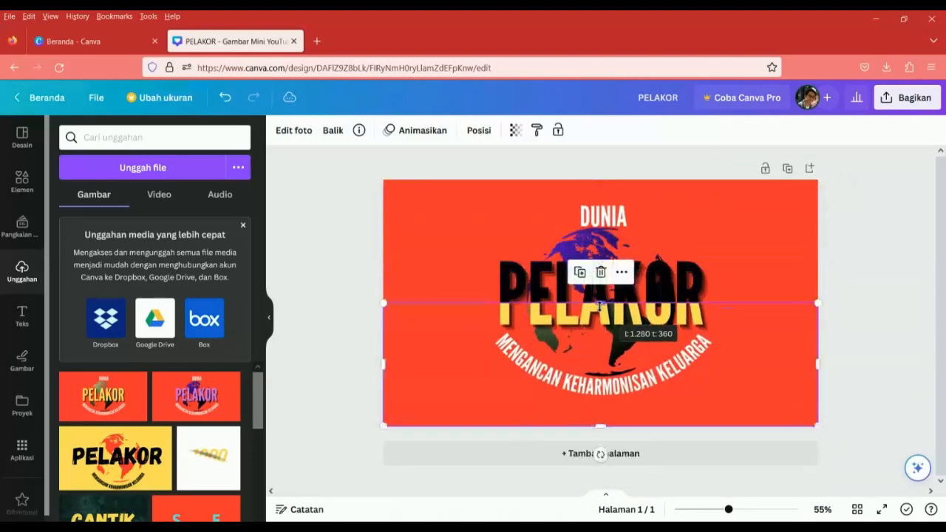
click(491, 220)
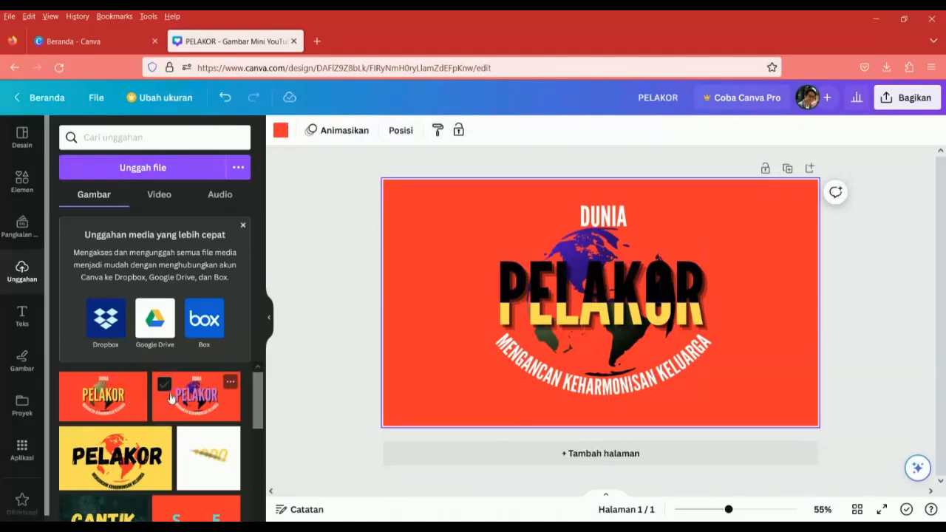
Place the uploaded purple-heading thumbnail on the page and bring it to the very front.
click(191, 395)
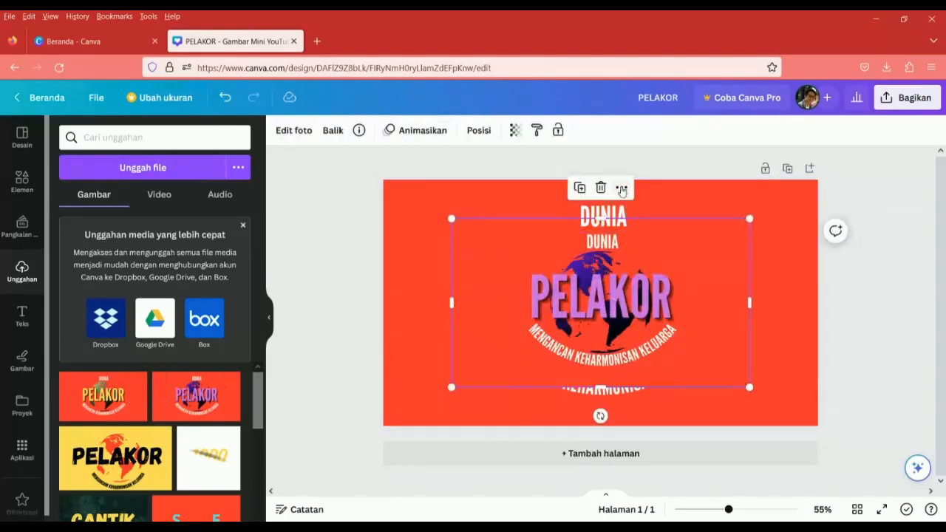
click(622, 189)
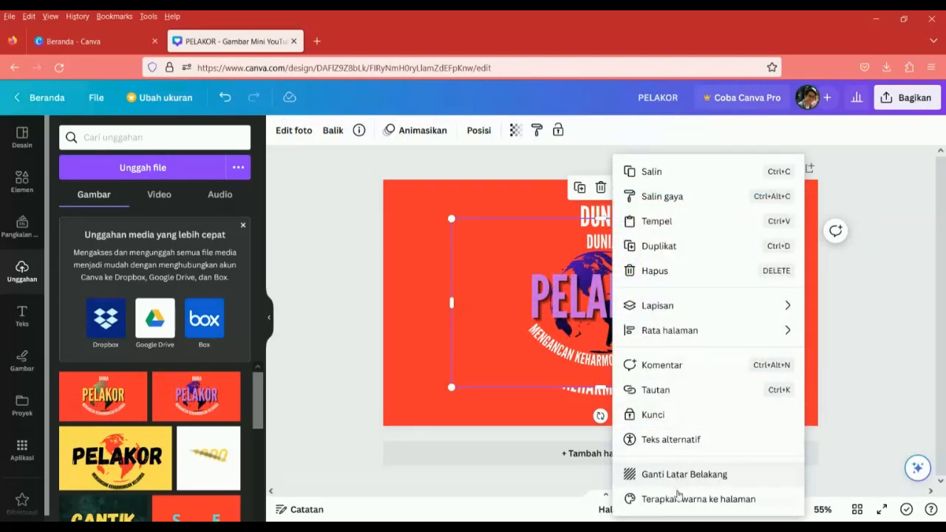
mouse_move(662, 308)
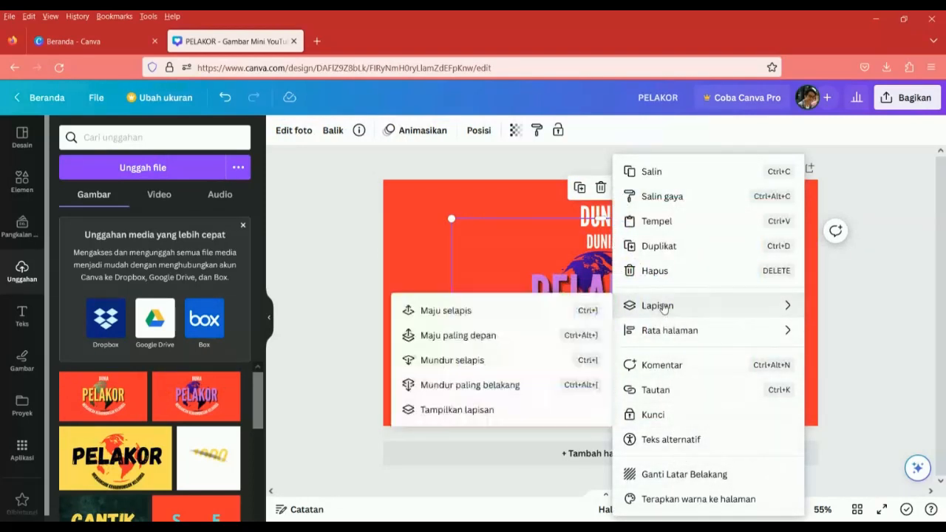
click(455, 337)
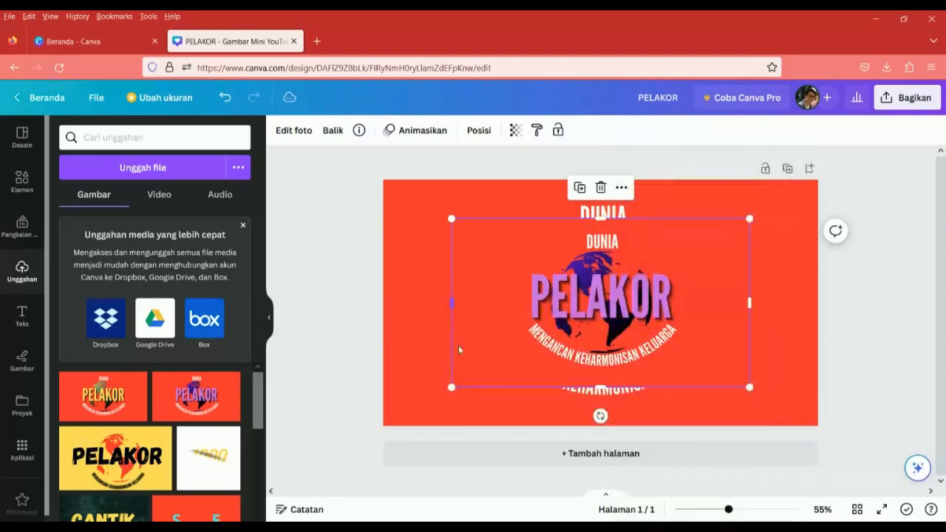
Enlarge the purple-heading image to cover the canvas and crop its lower part so it ends at the upper third of the PELAKOR heading.
drag(750, 387, 816, 430)
drag(452, 220, 375, 200)
drag(603, 427, 584, 281)
click(755, 372)
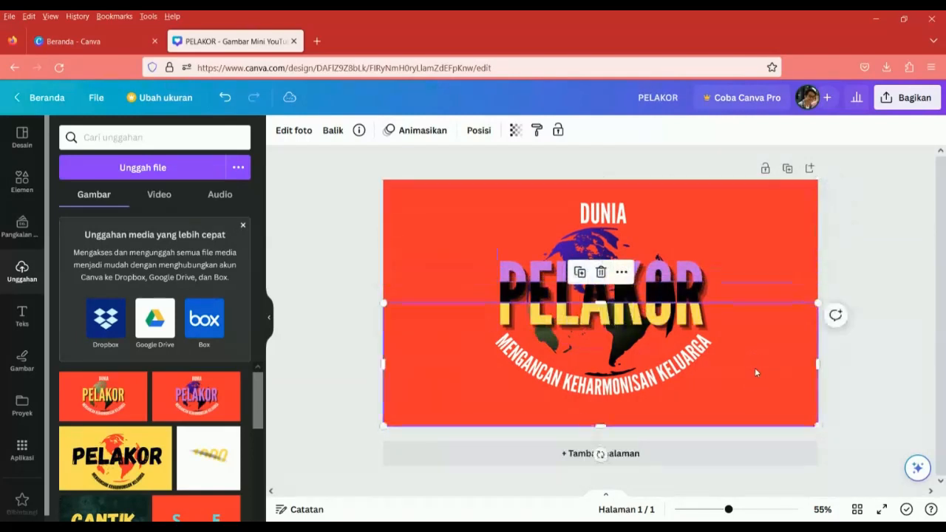
click(299, 232)
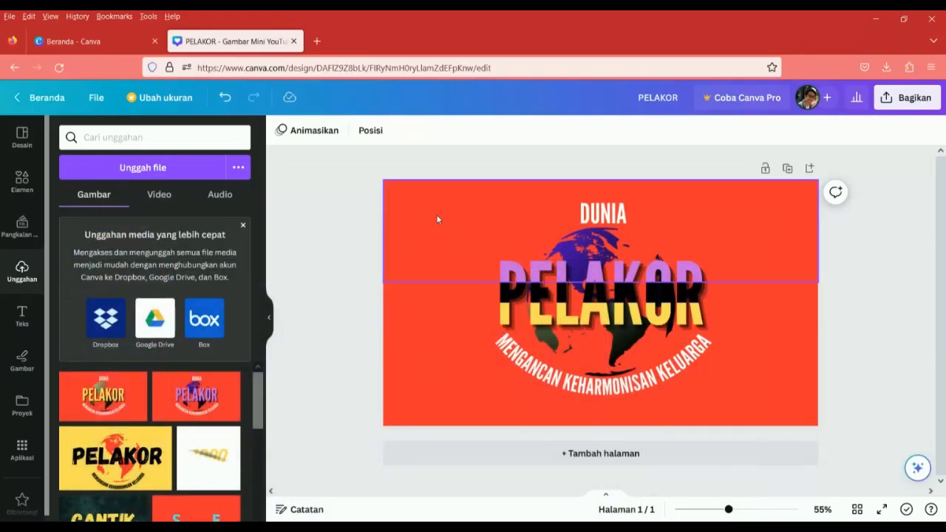
click(474, 193)
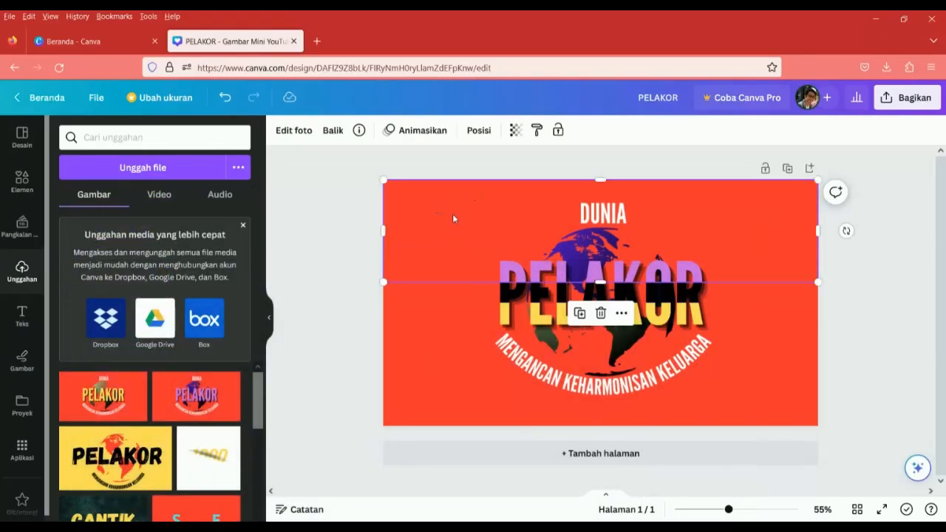
Download the three-colour thumbnail as a PNG file and dismiss the download notices.
click(906, 97)
click(755, 418)
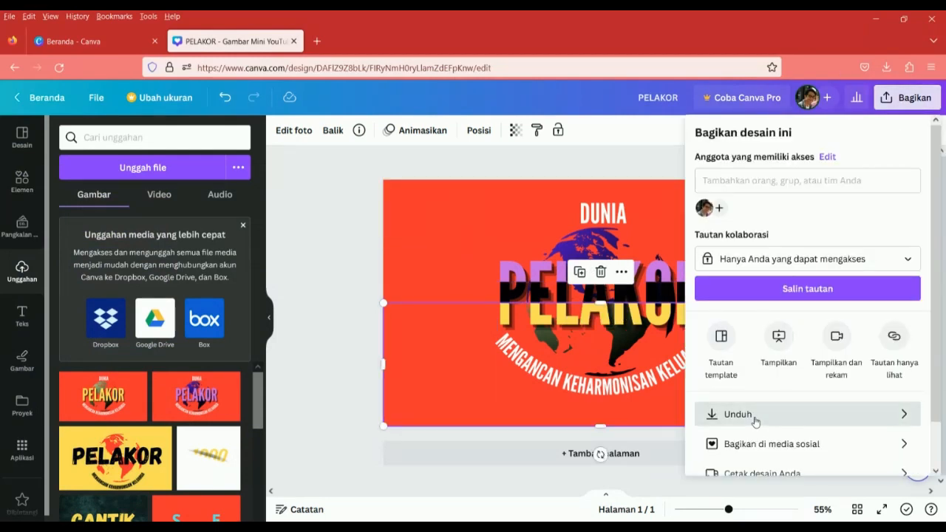
click(717, 331)
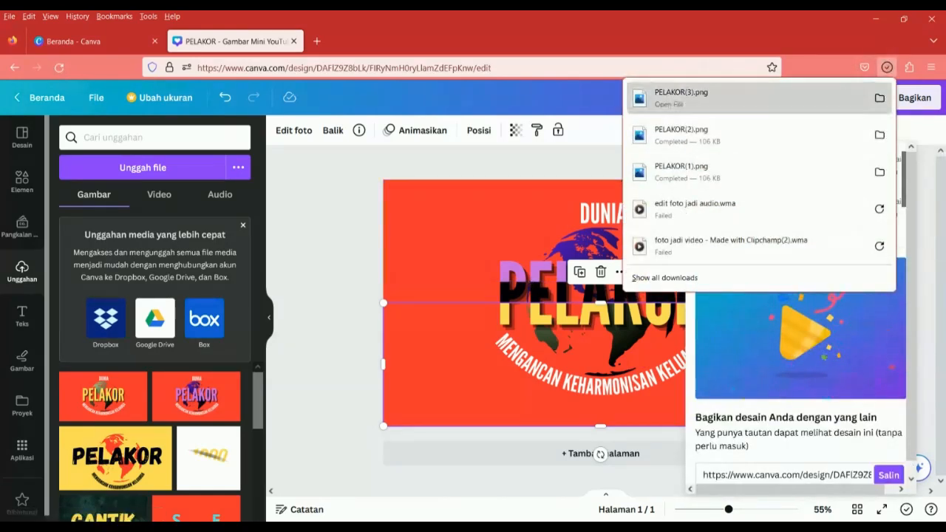
click(584, 233)
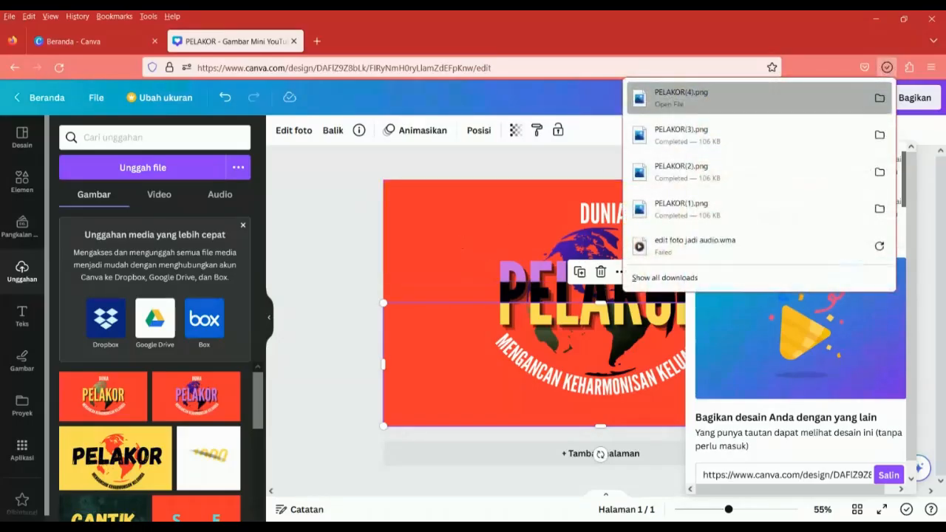
click(576, 222)
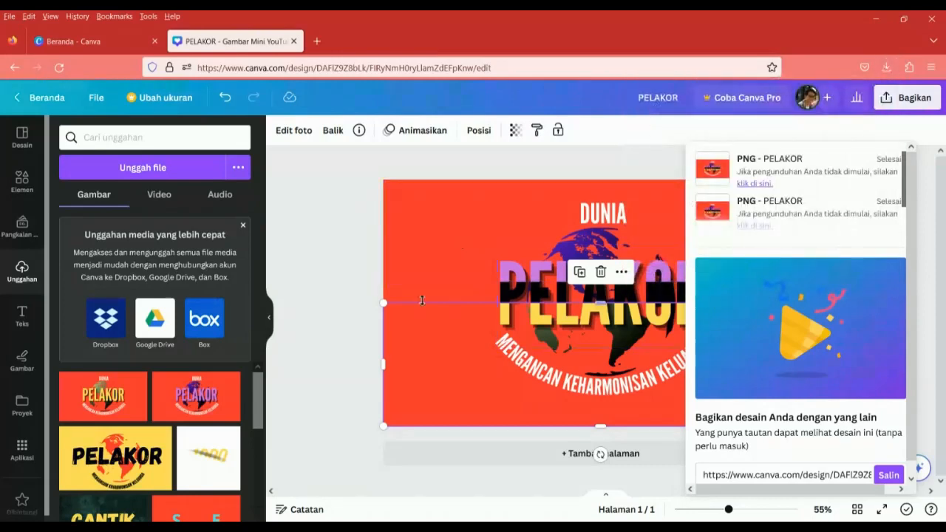